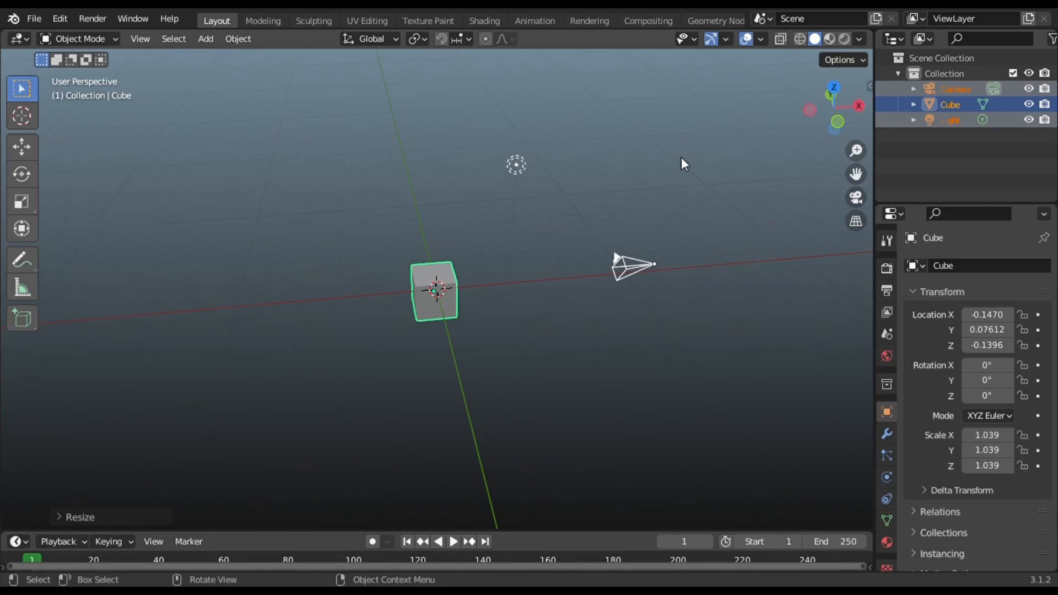
- Delete the default camera, light and cube from the scene
key(s)
click(625, 158)
key(Delete)
middle_drag(608, 188, 462, 239)
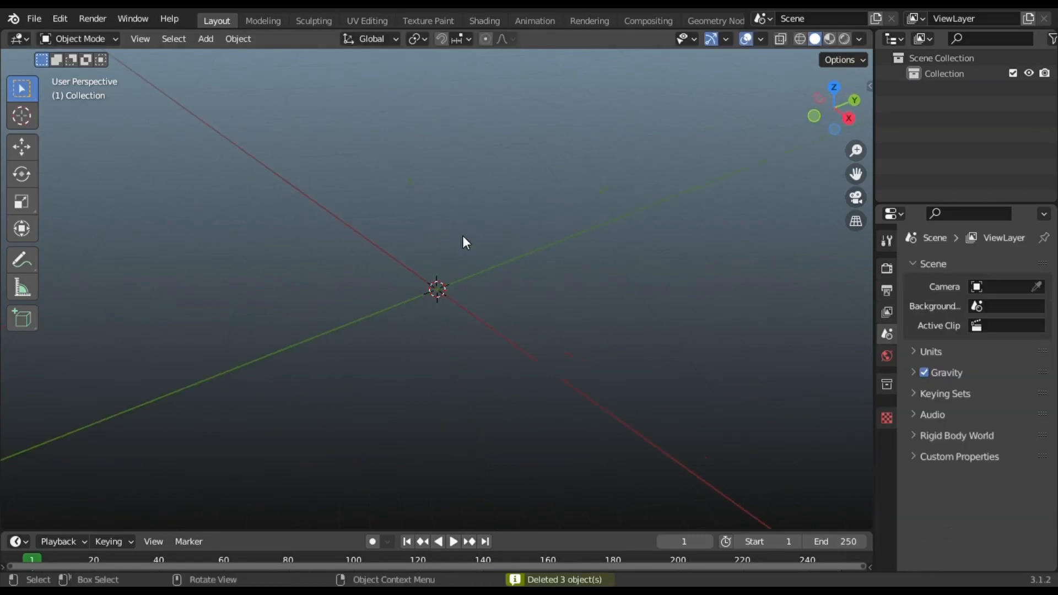
- Add a new cube and flatten it along Z into a slab
key(shift+a)
mouse_move(378, 246)
click(520, 267)
key(s)
key(z)
click(494, 289)
key(s)
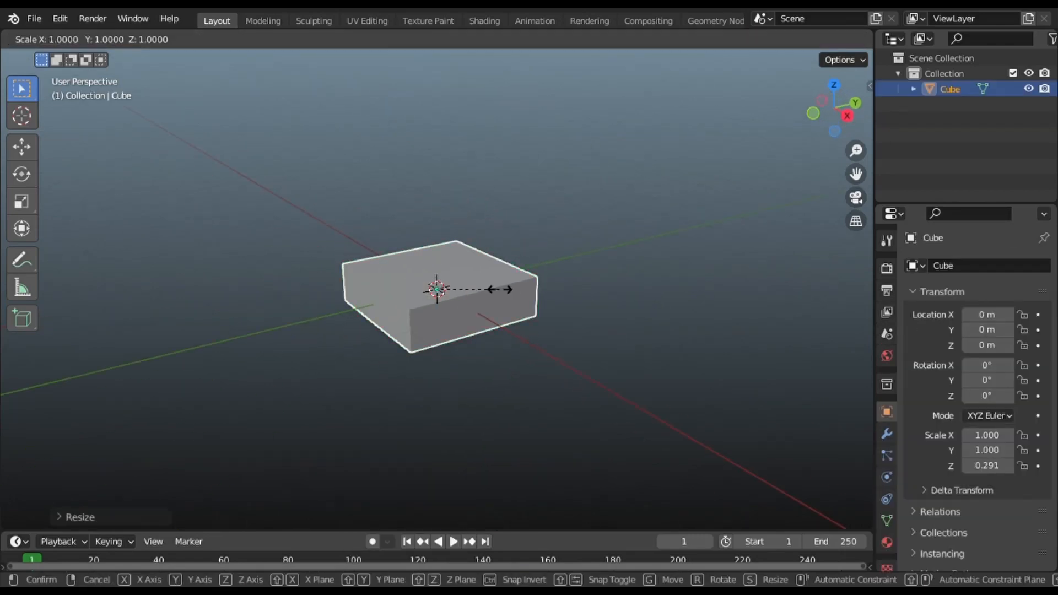
key(shift+z)
click(630, 307)
scroll(630, 306, down, 3)
- Stretch the slab along X and thin it vertically into a tabletop
key(s)
key(x)
click(555, 295)
middle_drag(555, 295, 597, 290)
key(s)
key(z)
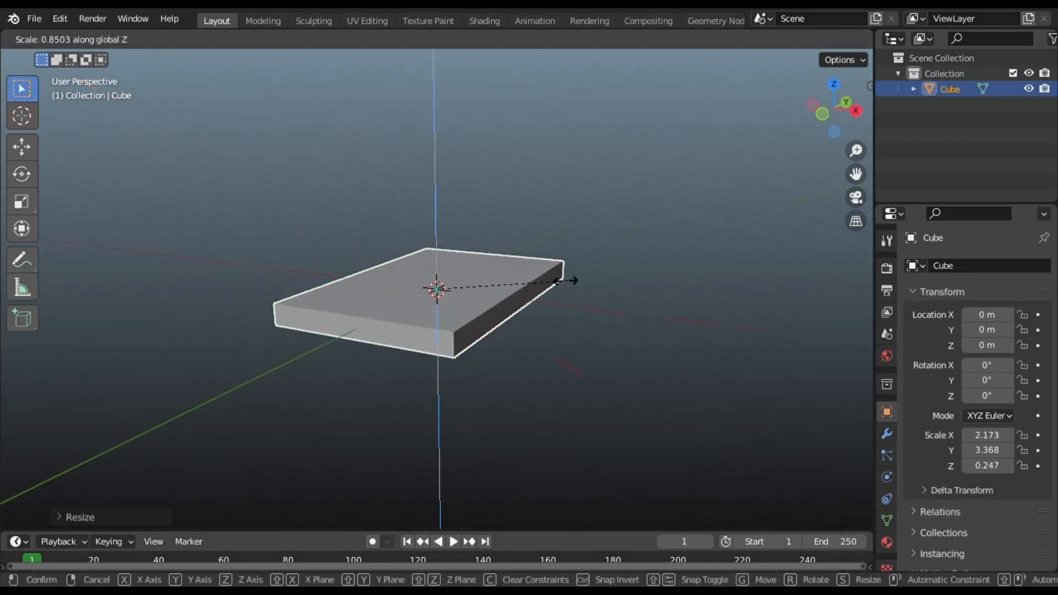
click(566, 282)
- In Edit Mode, add two centred crossing loop cuts across the slab
key(Tab)
middle_drag(518, 317, 450, 231)
key(ctrl+r)
scroll(465, 223, up, 1)
scroll(465, 223, down, 1)
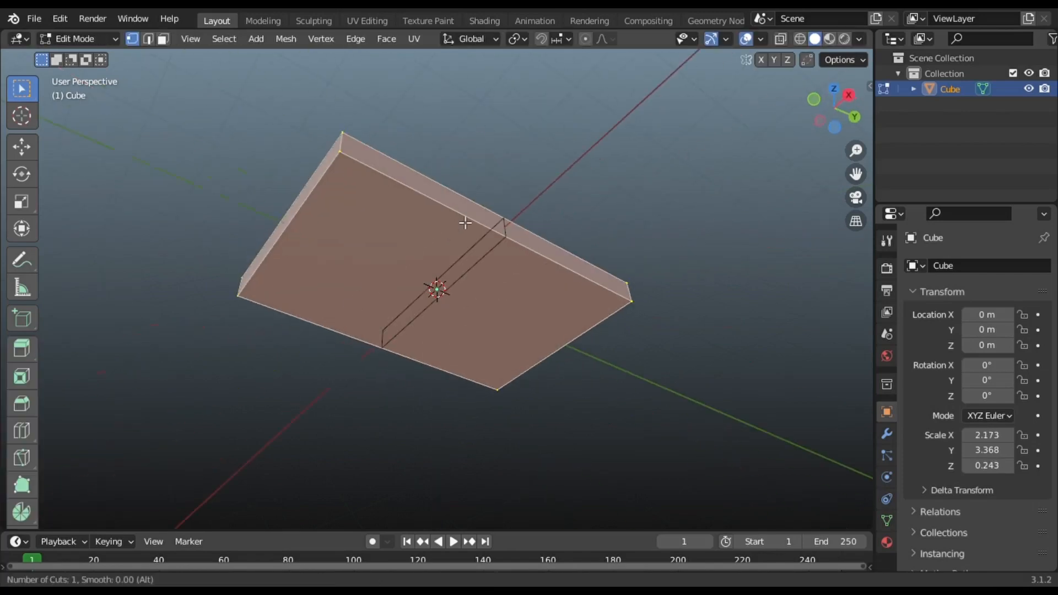
click(464, 224)
right_click(464, 223)
key(ctrl+r)
click(319, 196)
right_click(318, 196)
middle_drag(318, 196, 390, 237)
- Inset the underside faces of the slab to form the leg bases
key(i)
click(392, 246)
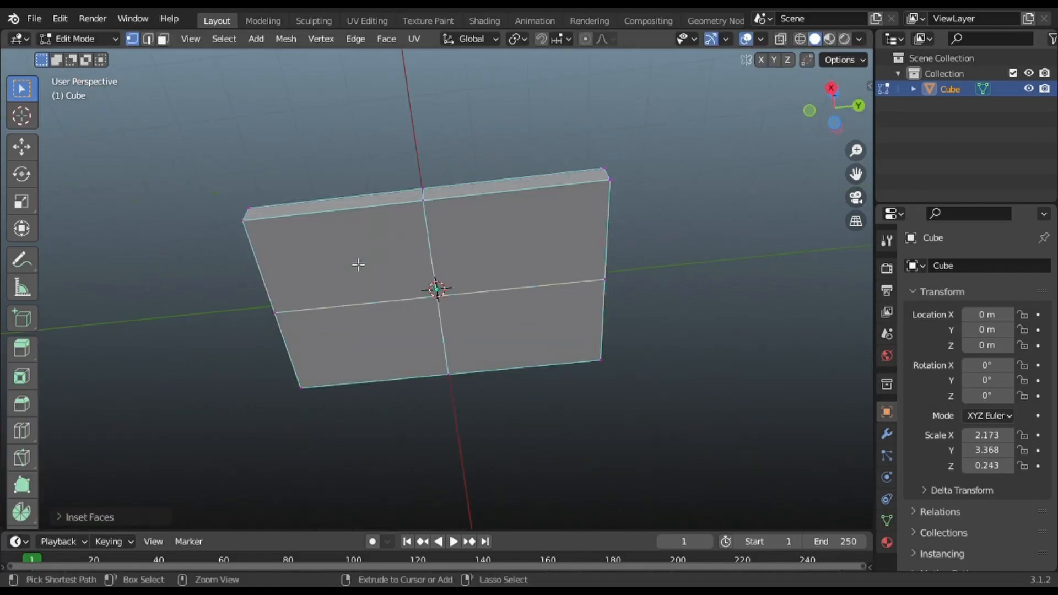
click(333, 260)
key(i)
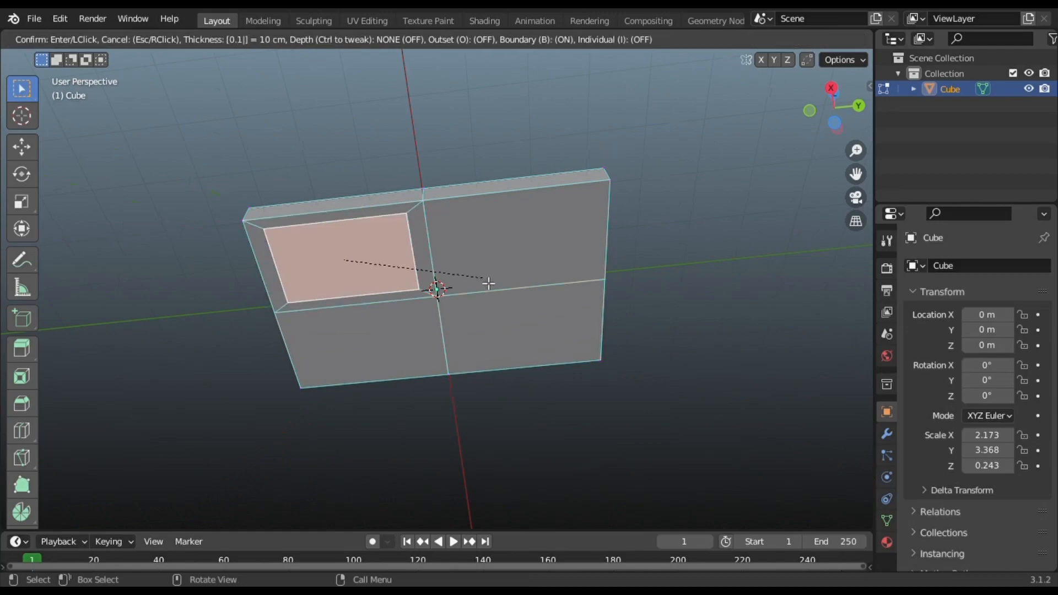
click(437, 288)
key(i)
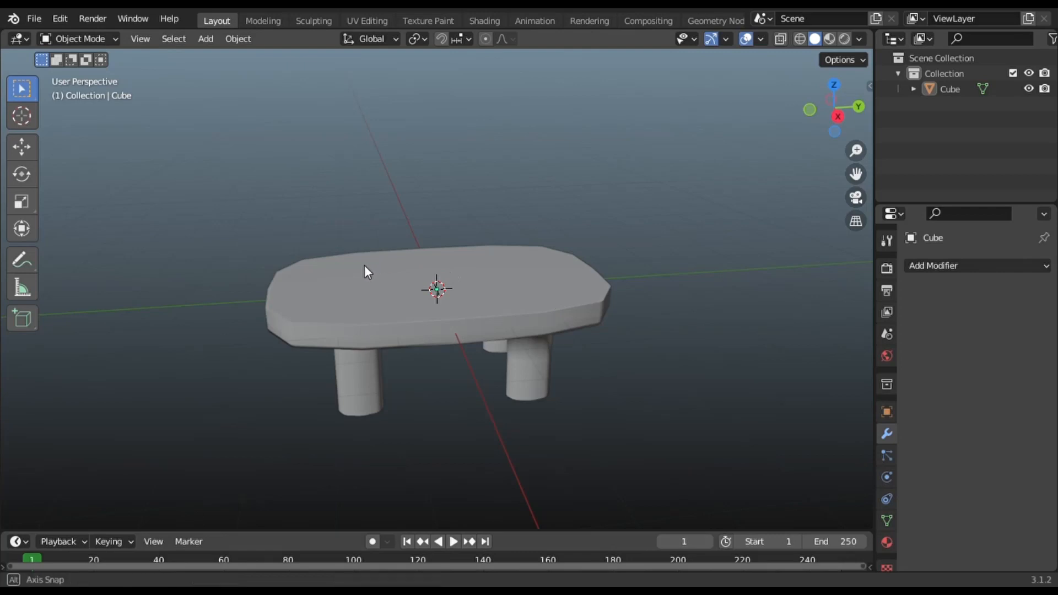
mouse_move(365, 265)
middle_down()
mouse_move(448, 263)
mouse_move(368, 263)
middle_up()
- Add a plane and raise it along Z above the table
key(shift+a)
mouse_move(365, 263)
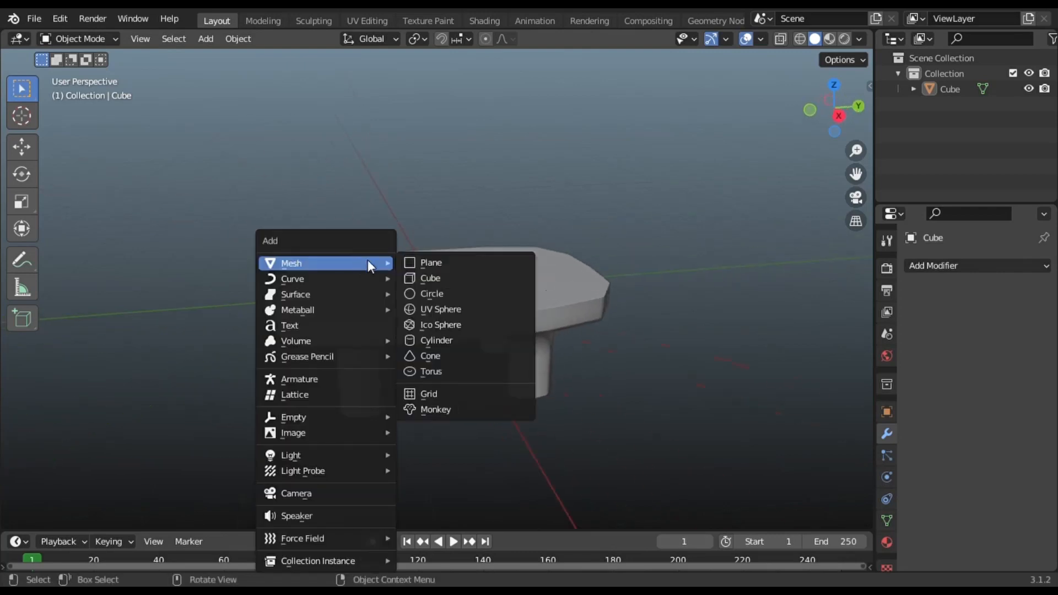
click(433, 260)
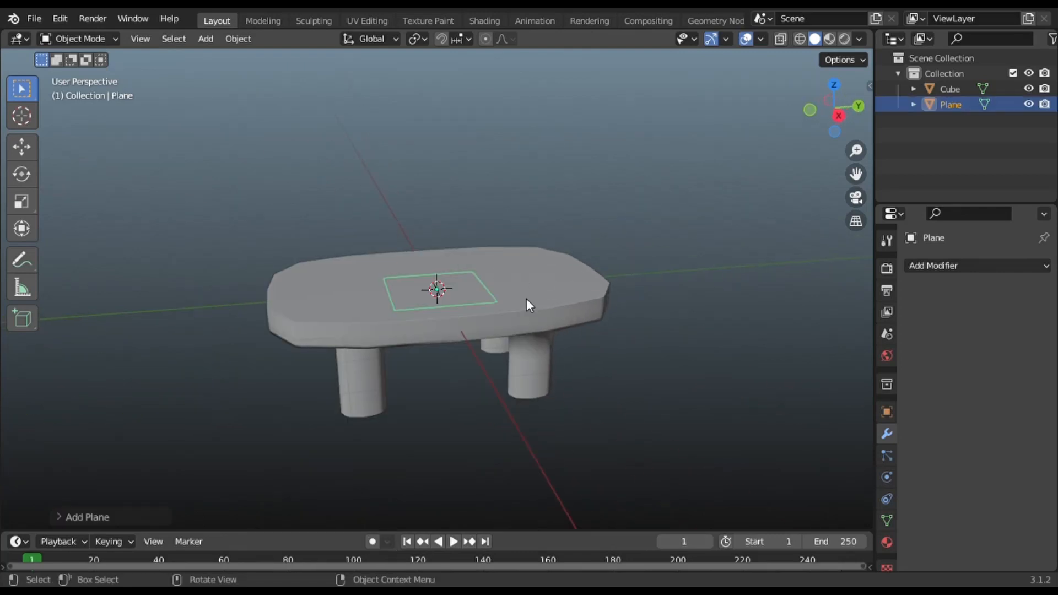
key(g)
key(z)
click(524, 252)
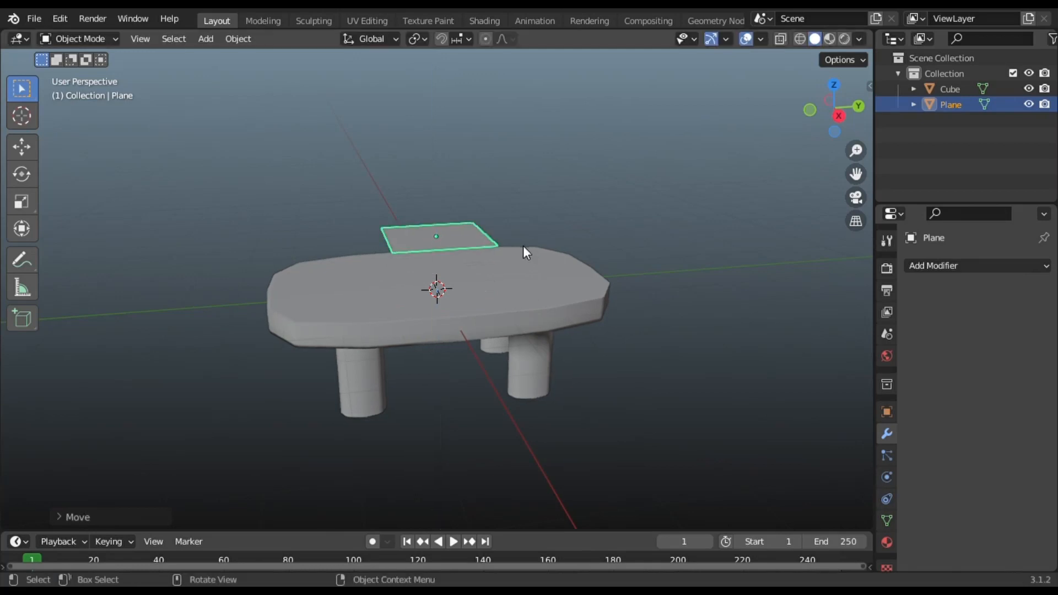
- Scale the plane along Y and X so it extends beyond the tabletop
key(s)
key(y)
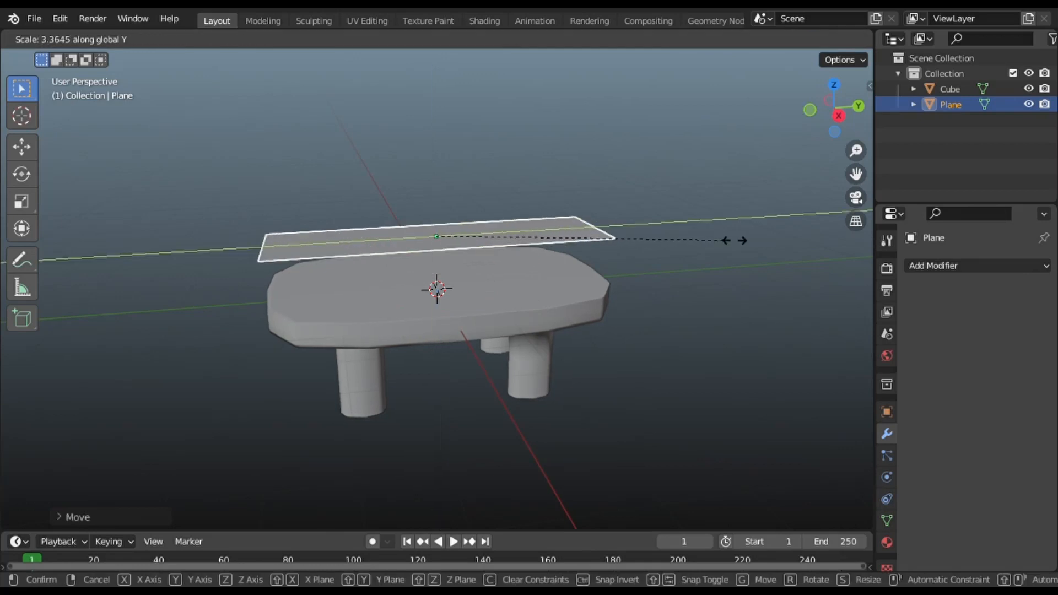
click(792, 240)
key(s)
key(x)
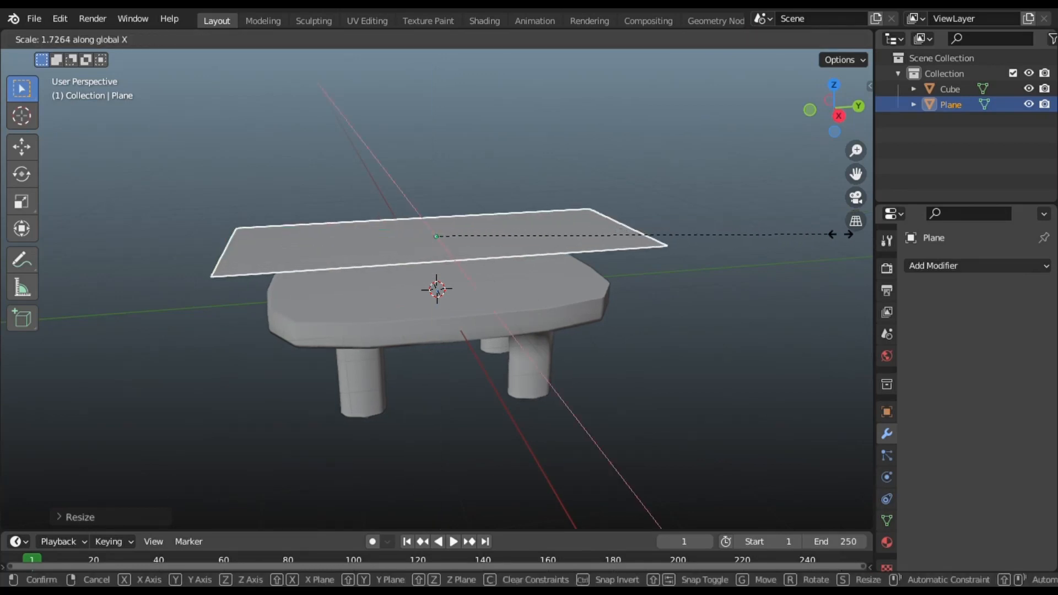
click(329, 262)
- Orbit to a top-down view and turn off X-ray so the plane is opaque
middle_drag(329, 263, 414, 272)
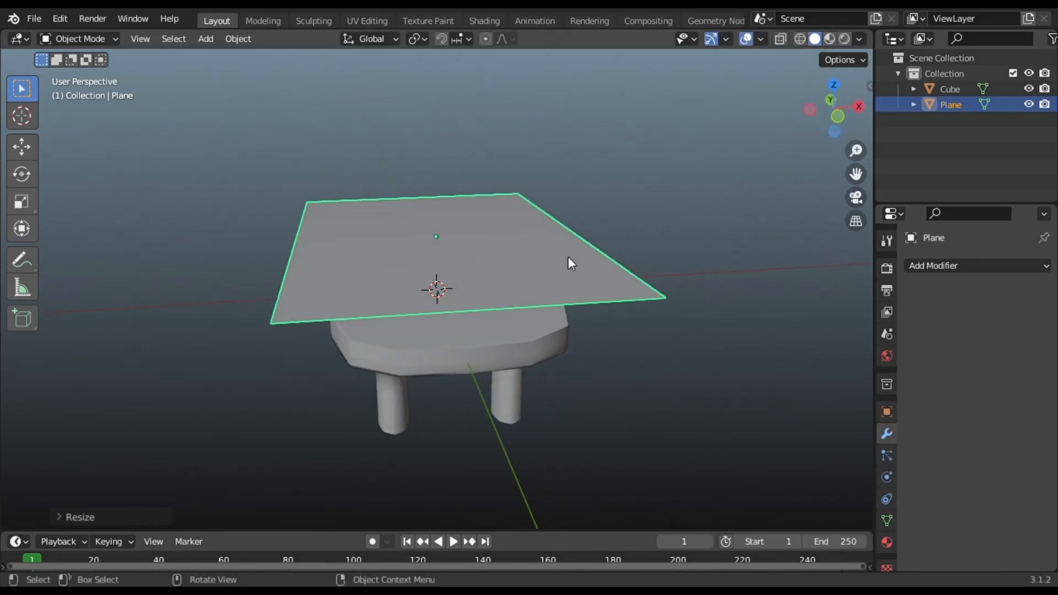
middle_drag(568, 257, 738, 239)
middle_drag(599, 249, 507, 259)
key(alt+z)
- In Edit Mode, subdivide the plane four times into a fine grid
key(Tab)
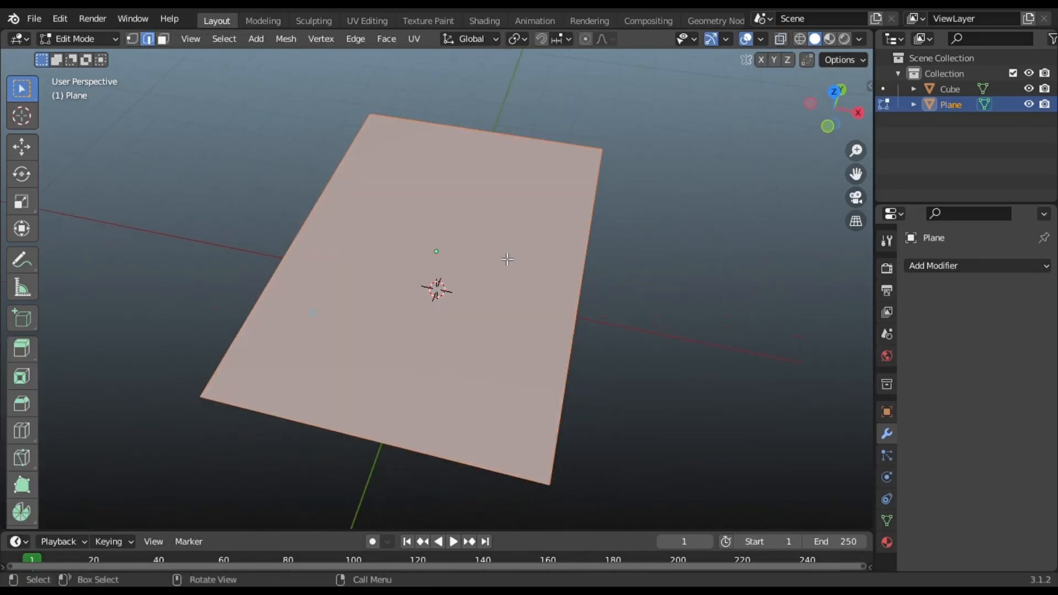
right_click(483, 253)
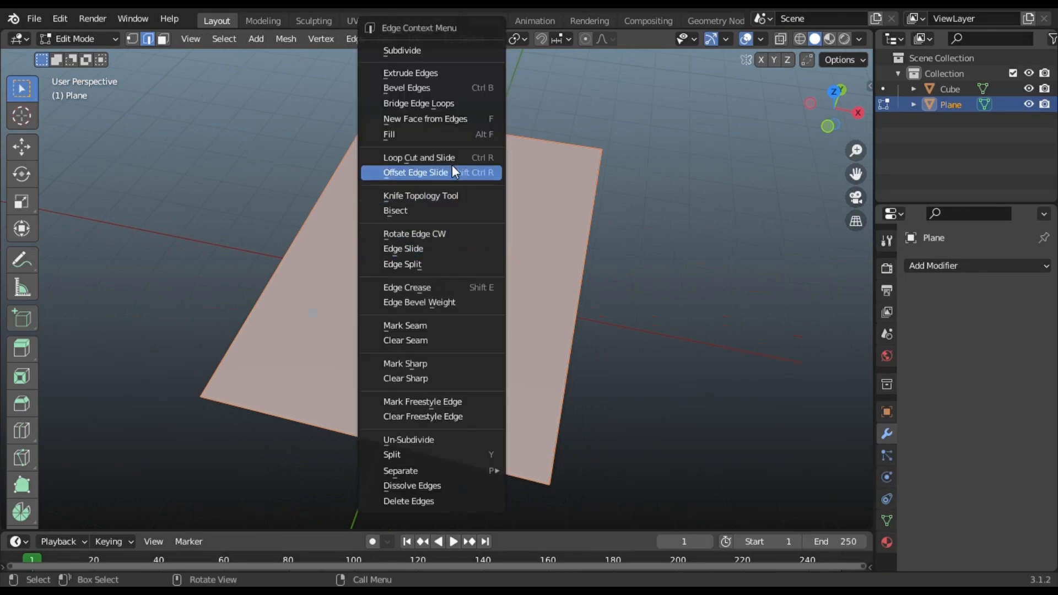
click(402, 49)
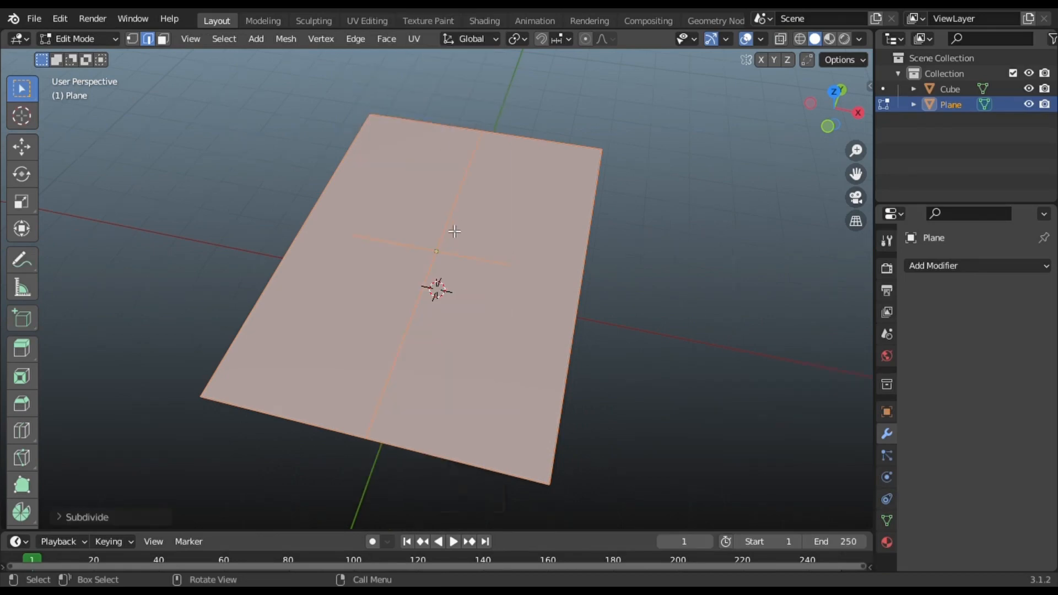
right_click(429, 195)
click(382, 118)
right_click(438, 232)
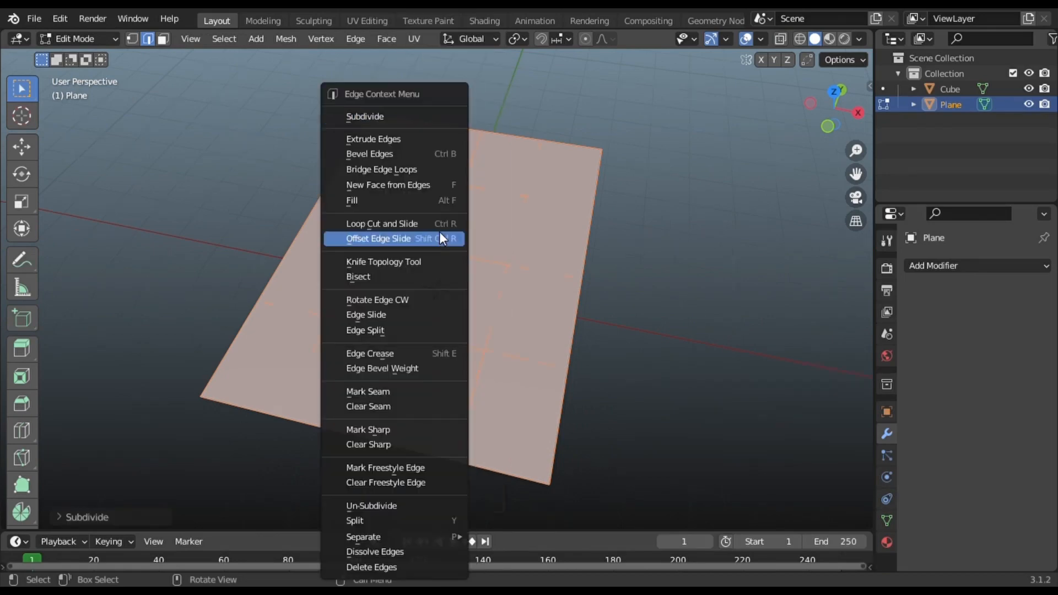
click(371, 119)
right_click(401, 194)
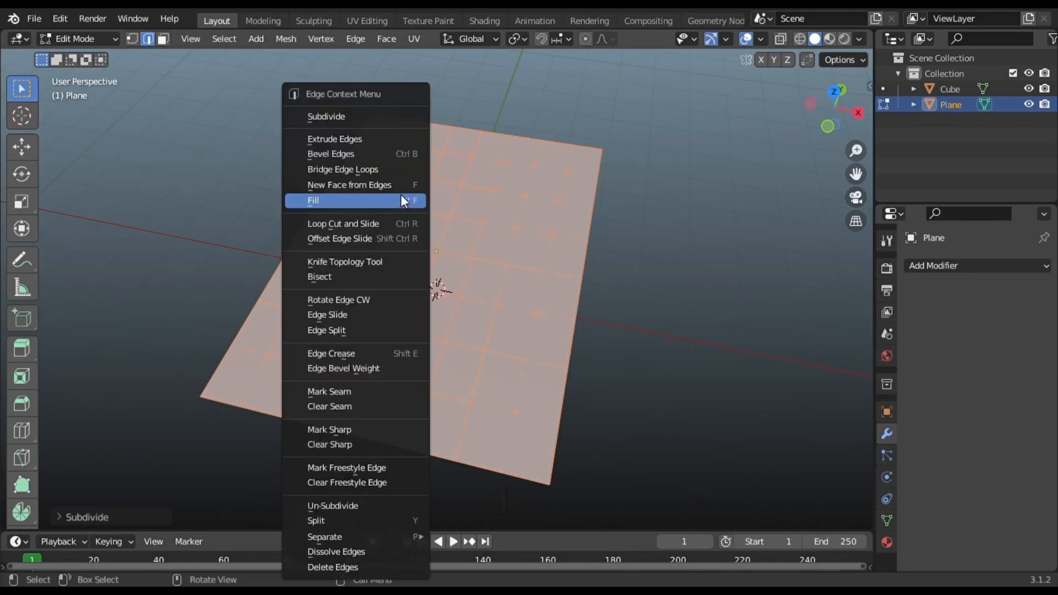
click(345, 116)
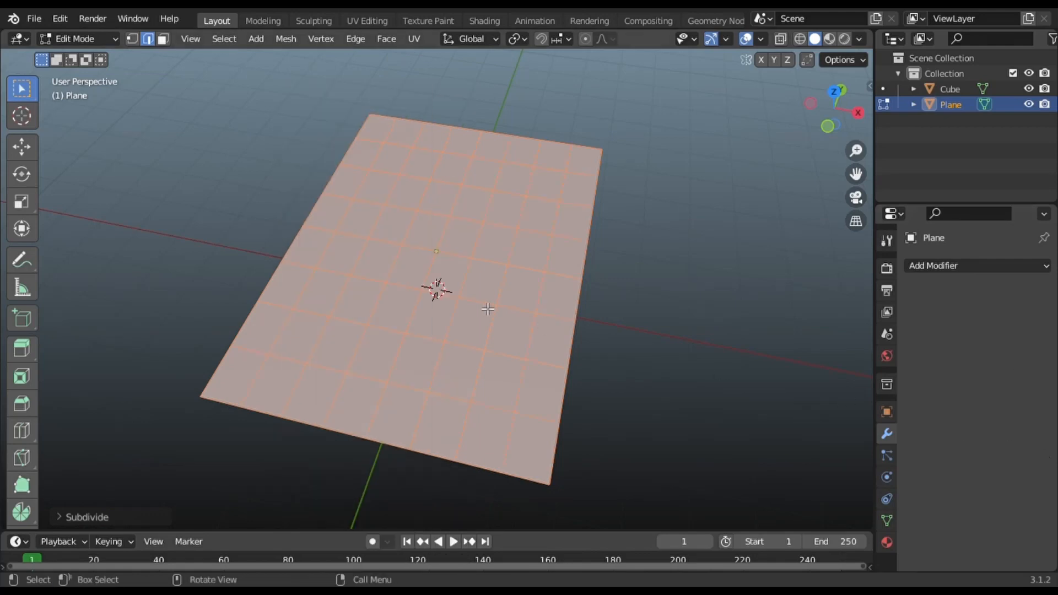
- Return to Object Mode and open the Add Modifier list
key(Tab)
click(950, 266)
scroll(738, 502, down, 2)
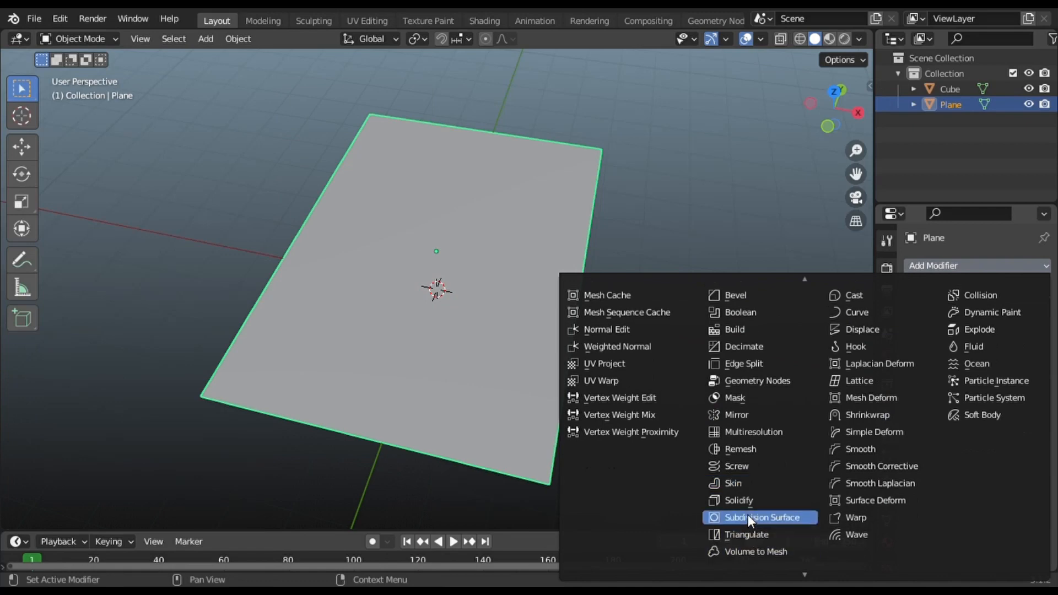
- Add a Subdivision Surface modifier to the plane and enable the Statistics overlay
click(748, 514)
middle_drag(485, 388, 578, 328)
click(761, 39)
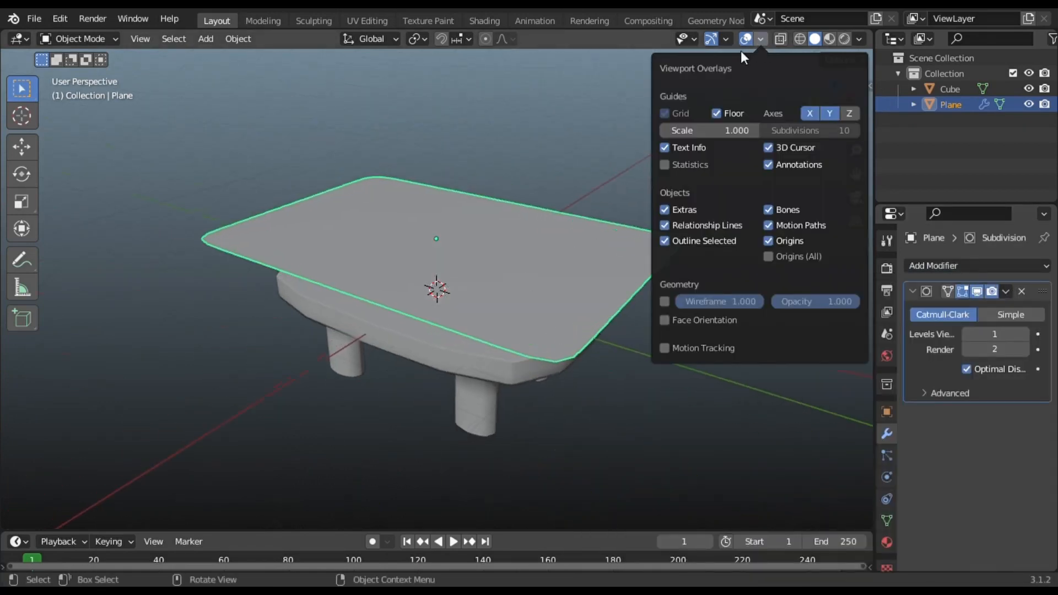
click(666, 163)
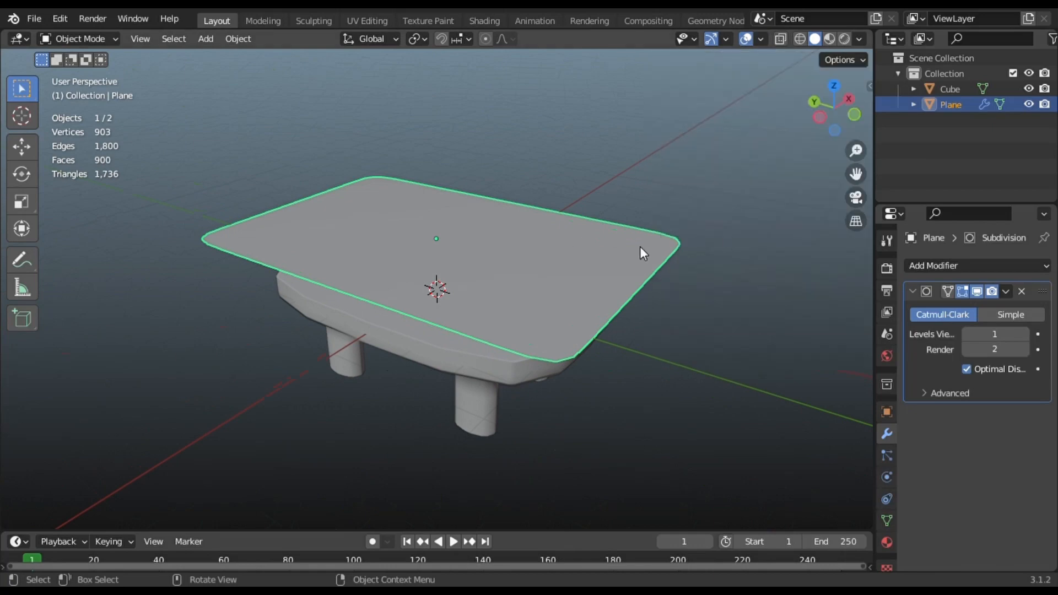
middle_drag(642, 250, 503, 288)
- Subdivide the plane's mesh twice, from 289 to 1,089 vertices
key(Tab)
right_click(470, 262)
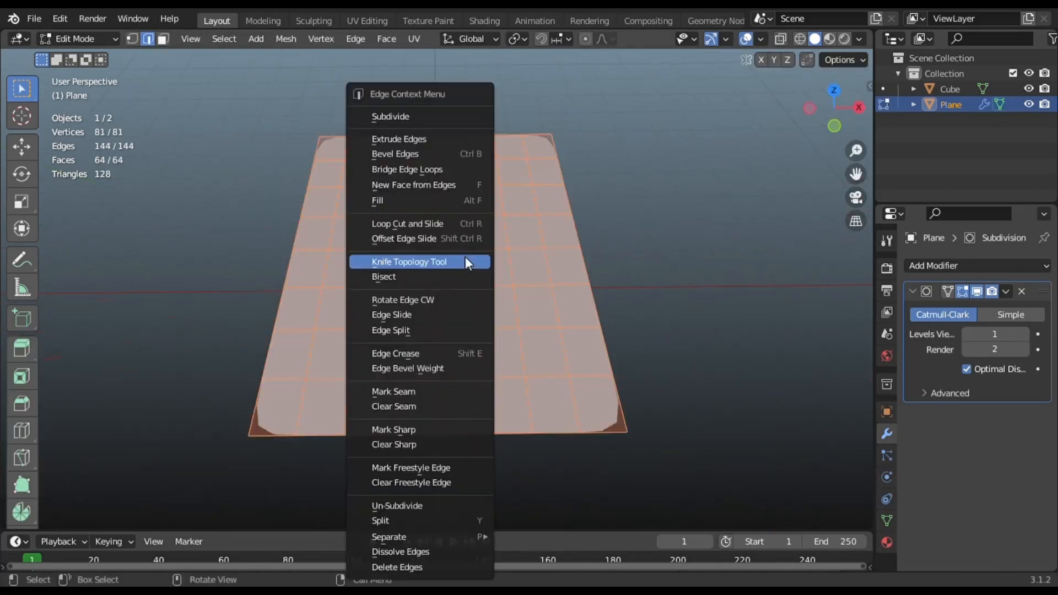
click(423, 117)
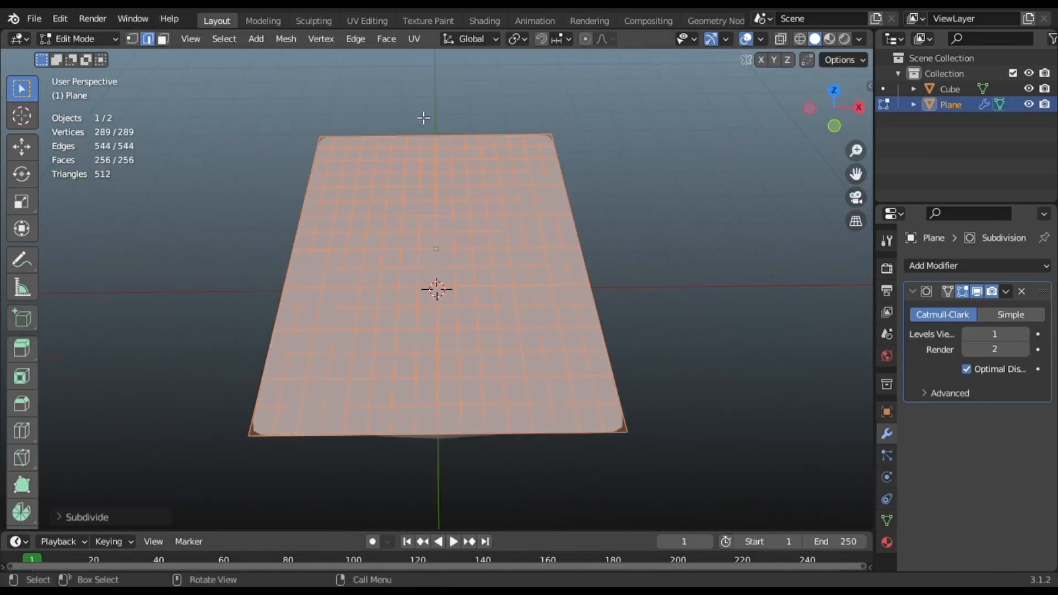
right_click(423, 195)
click(368, 118)
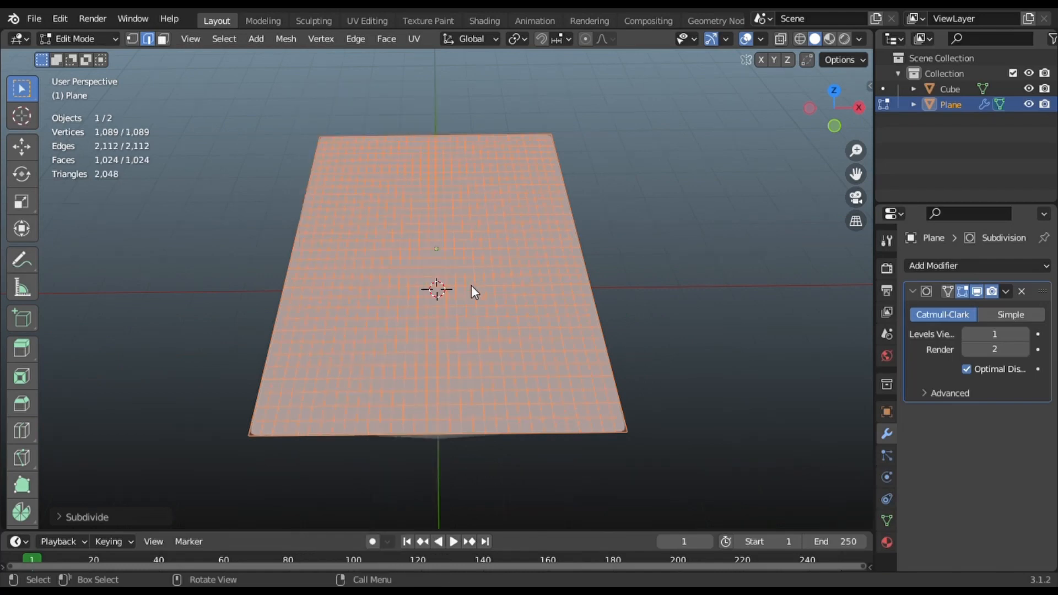
key(Tab)
- Hide and reshow the table to inspect the plane, then reselect the tablecloth
middle_drag(508, 250, 540, 269)
key(alt+a)
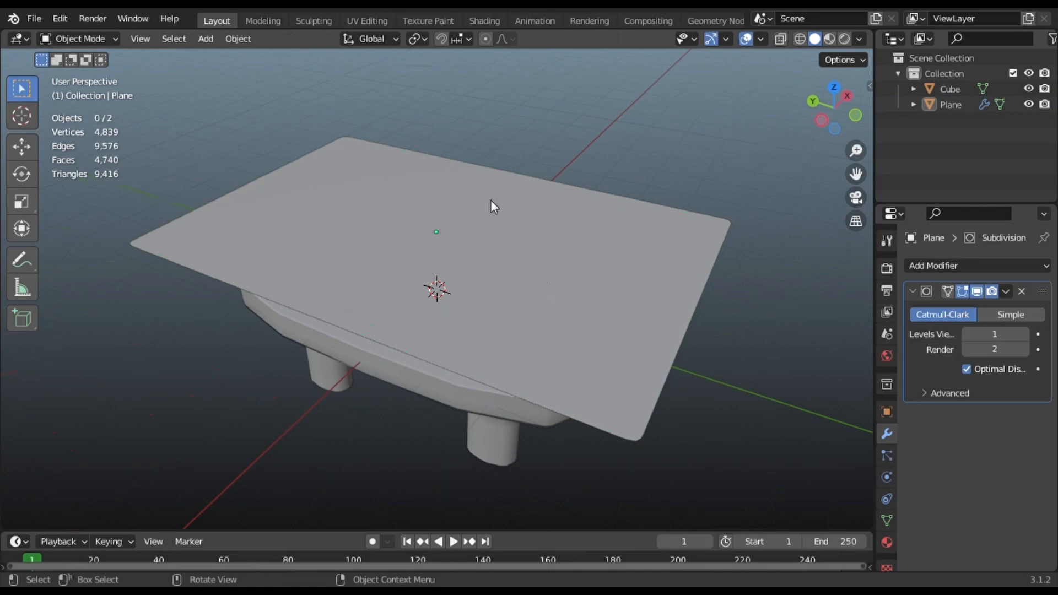
click(1028, 89)
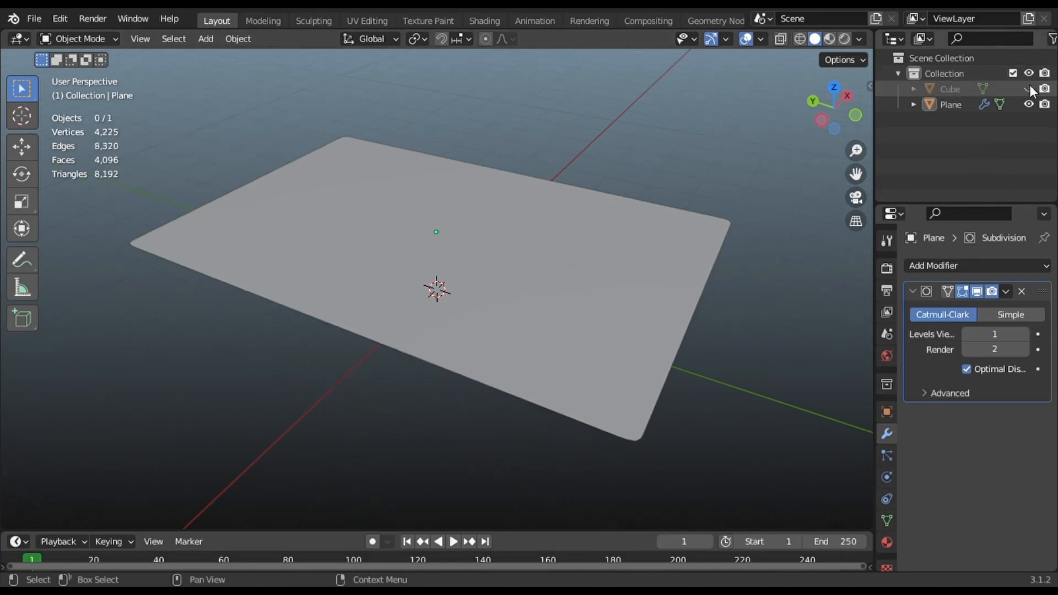
click(1029, 89)
scroll(396, 302, down, 4)
middle_drag(396, 302, 423, 331)
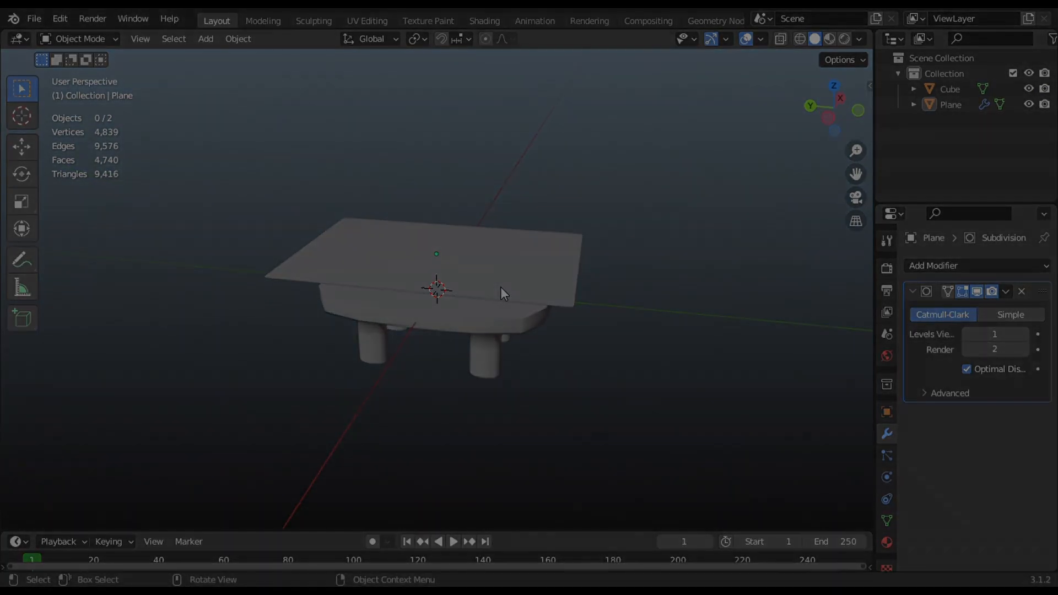
middle_drag(452, 328, 453, 295)
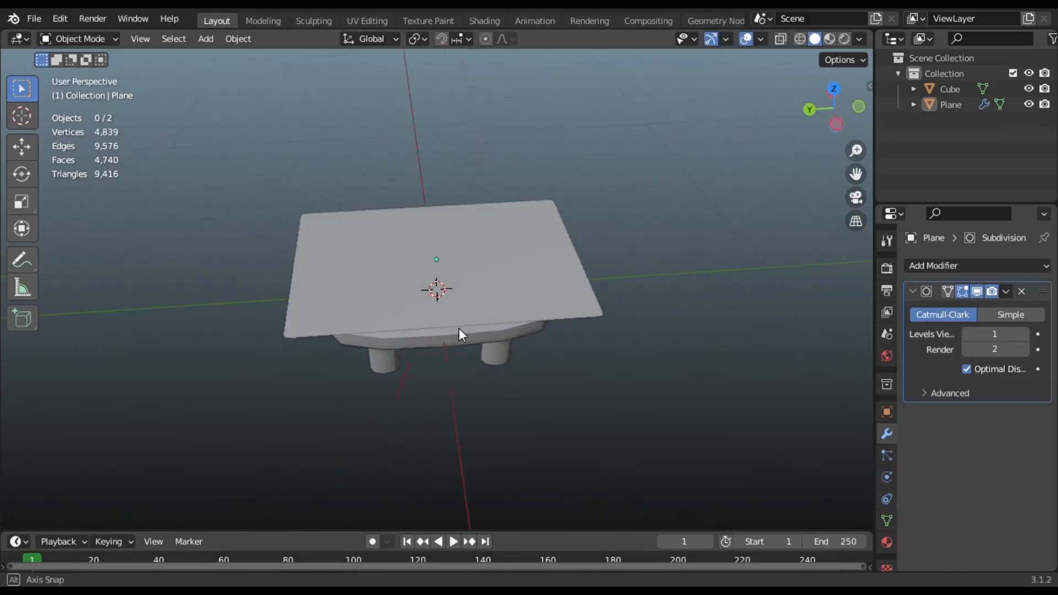
click(453, 296)
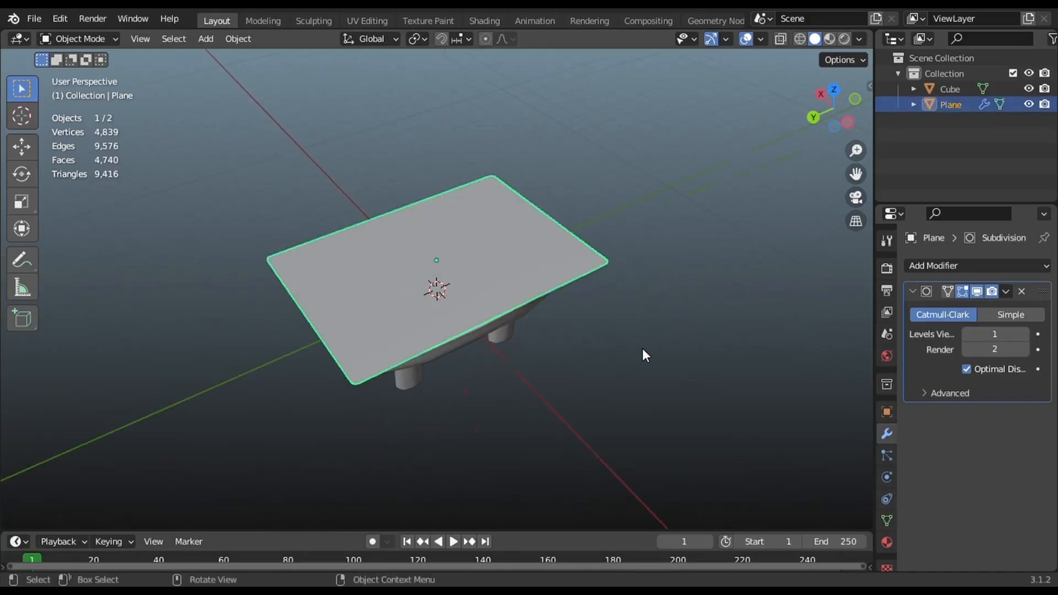
middle_drag(638, 328, 636, 316)
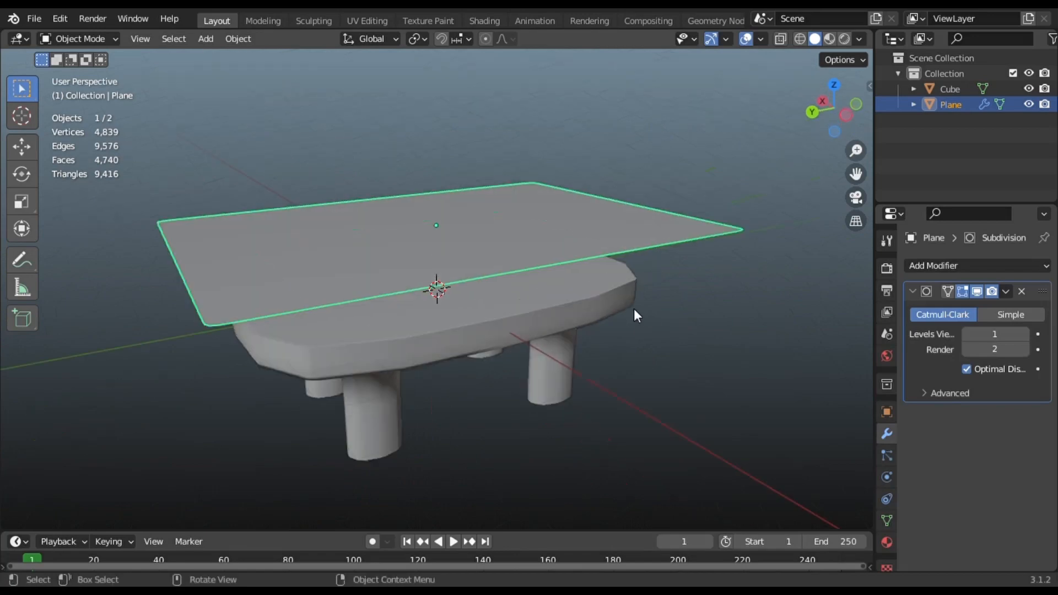
- Add Cloth physics to the tablecloth plane
click(885, 477)
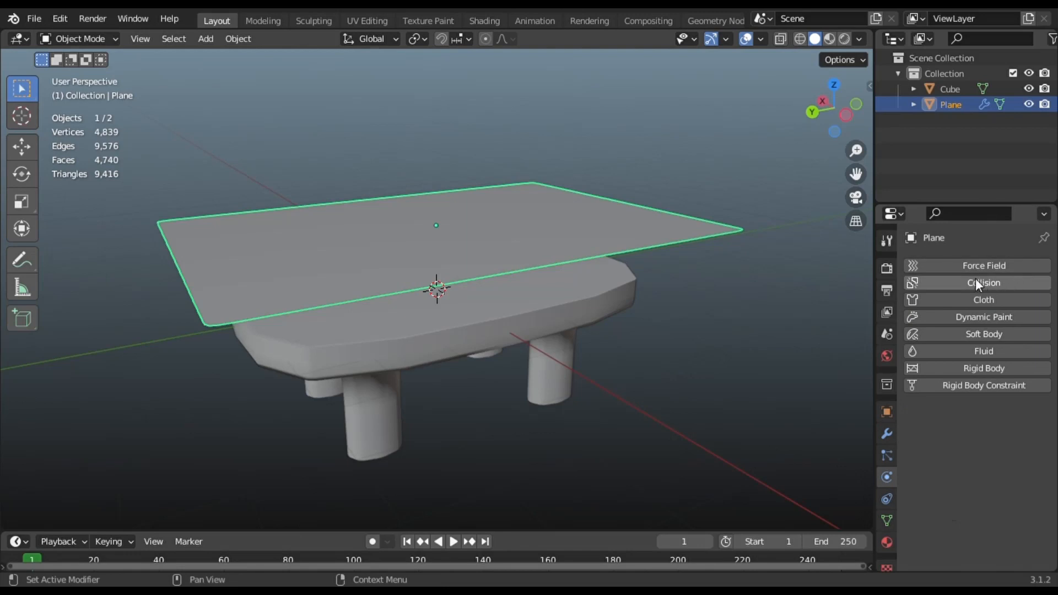
click(973, 297)
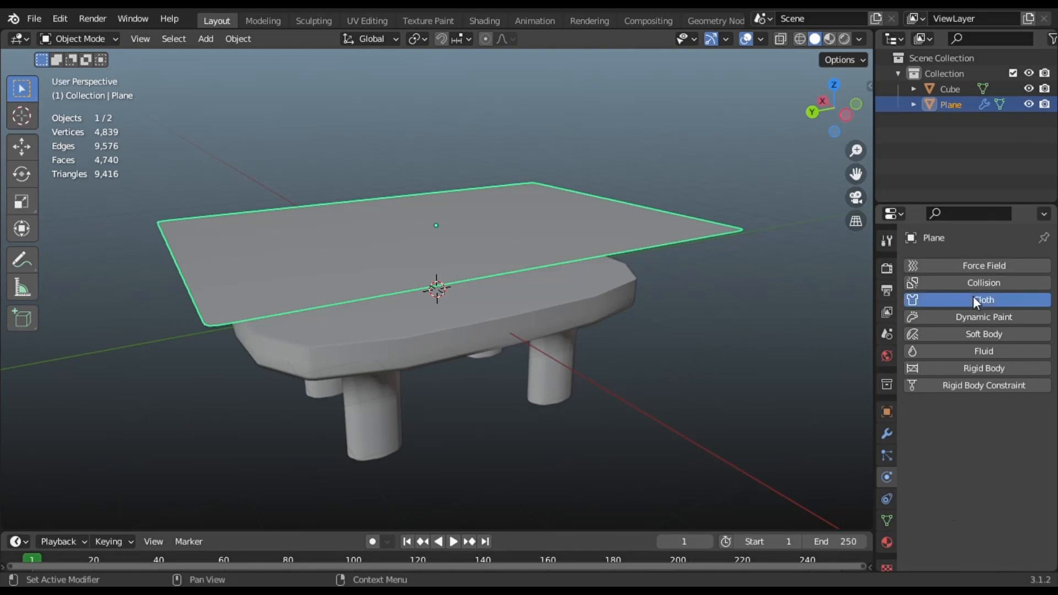
scroll(649, 330, down, 6)
middle_drag(487, 266, 475, 295)
scroll(538, 291, up, 5)
- Toggle Collision physics on and off for the table, then play the simulation
click(485, 300)
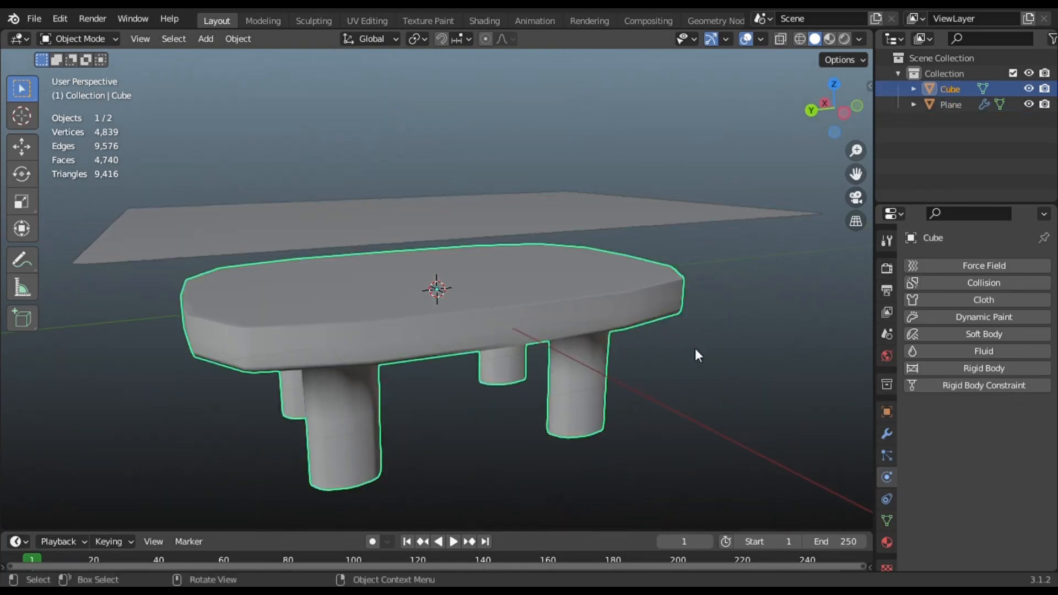
click(936, 283)
scroll(533, 325, down, 2)
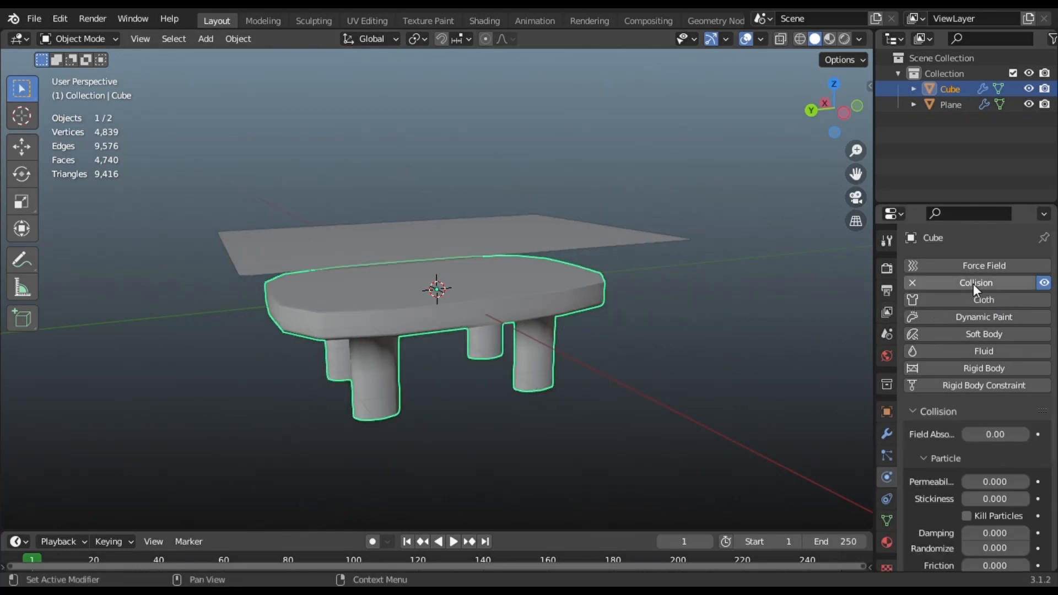
click(912, 283)
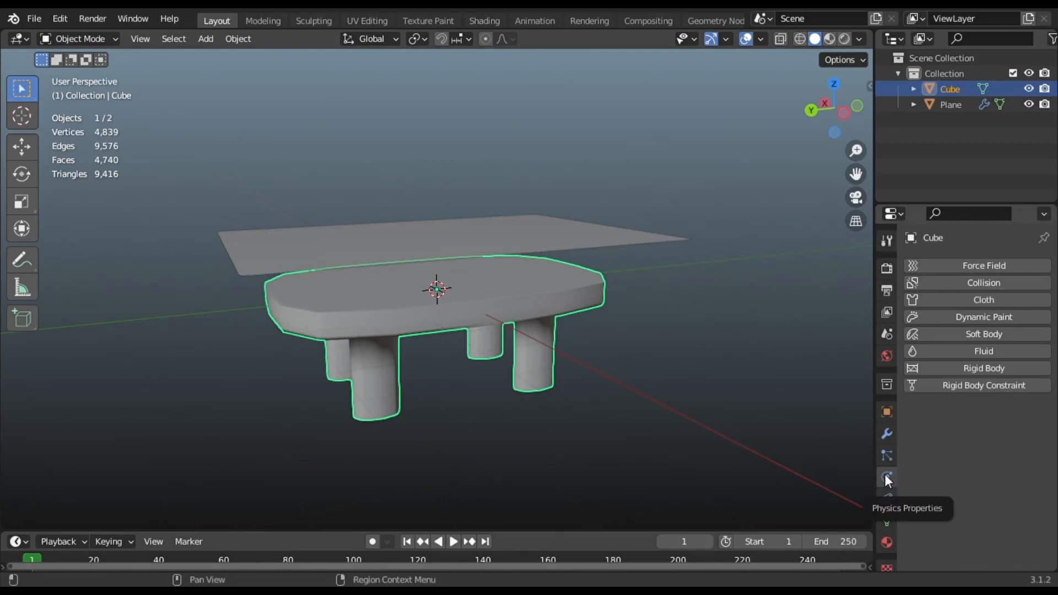
click(942, 283)
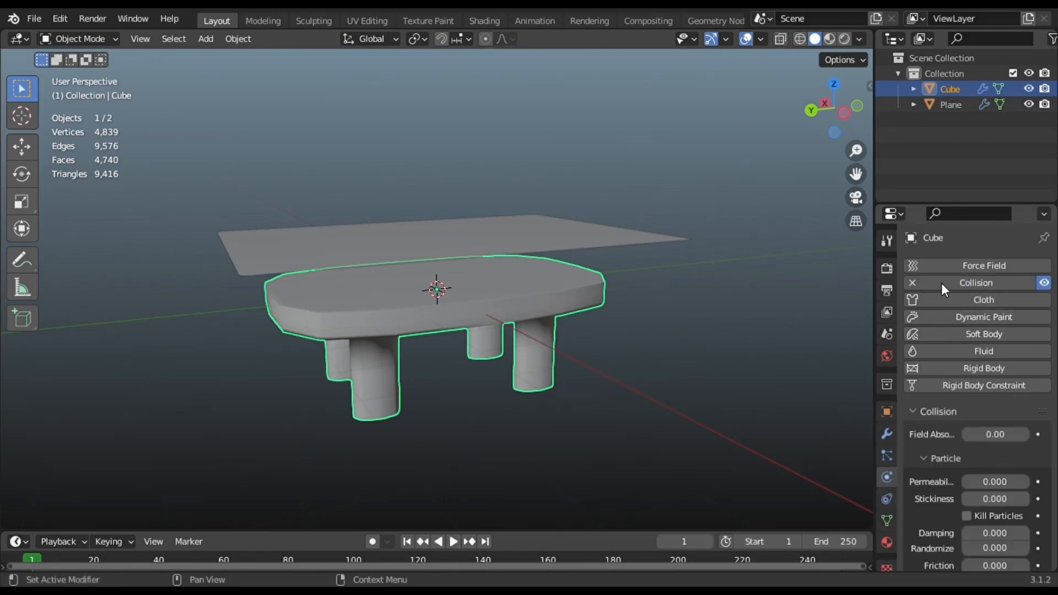
click(910, 283)
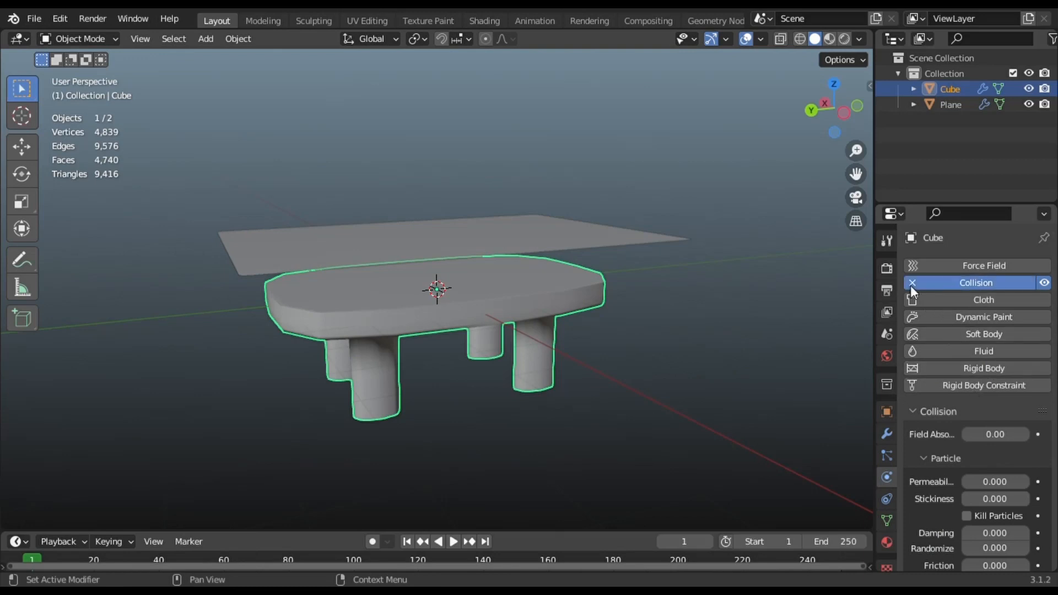
click(910, 285)
key(space)
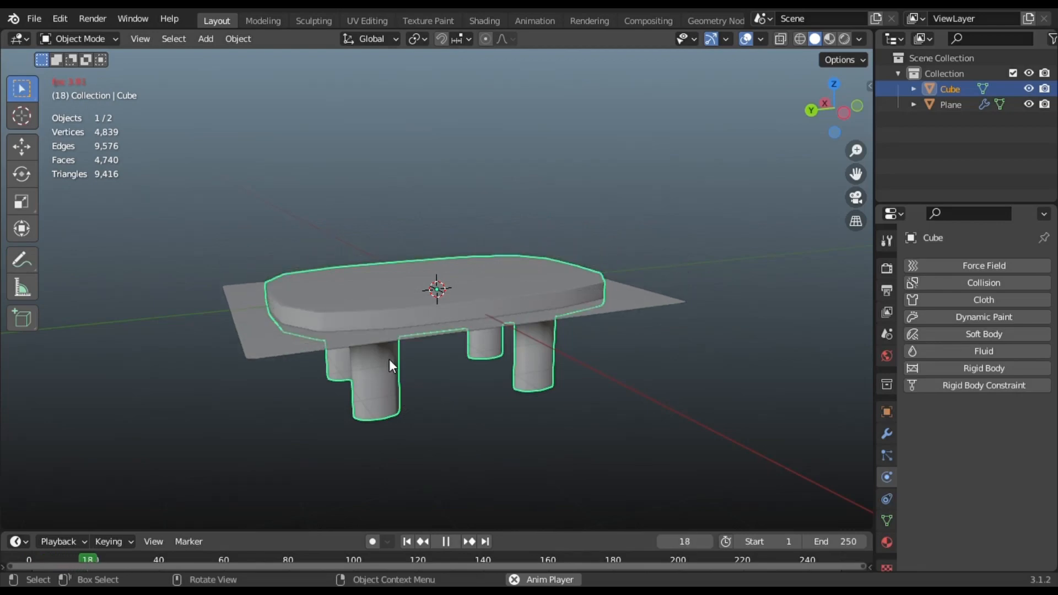
- Rewind to frame 1 and un-subdivide the cloth plane to reduce its vertices
key(space)
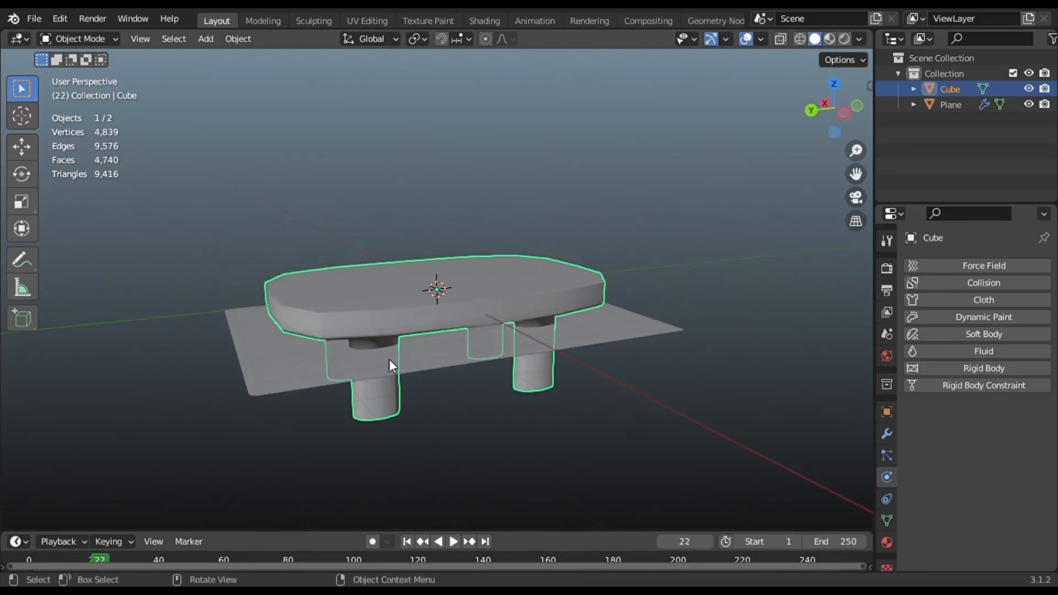
click(407, 541)
middle_drag(423, 316, 455, 332)
click(475, 255)
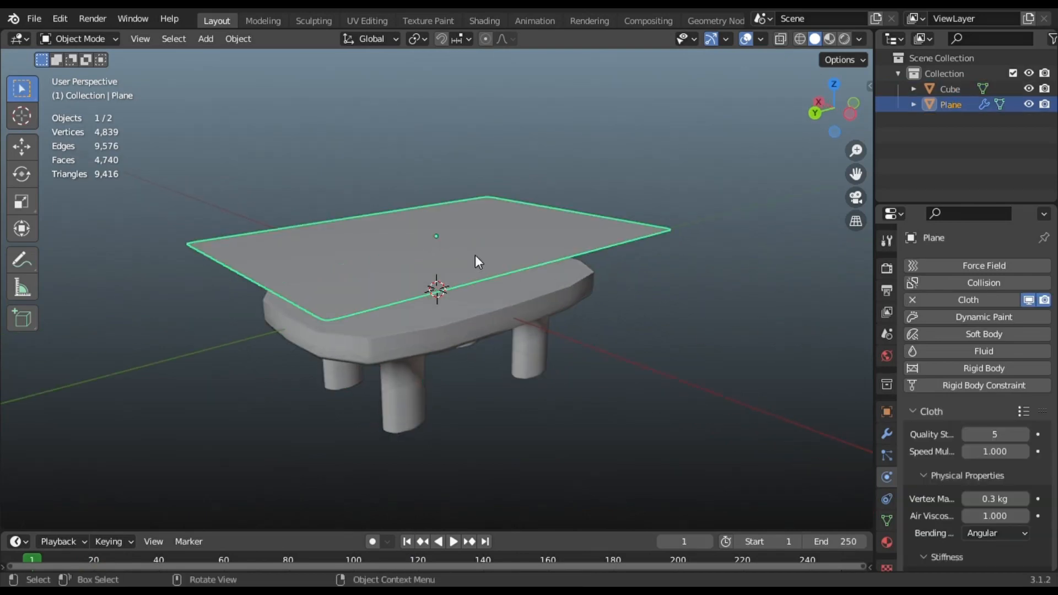
key(Tab)
right_click(463, 251)
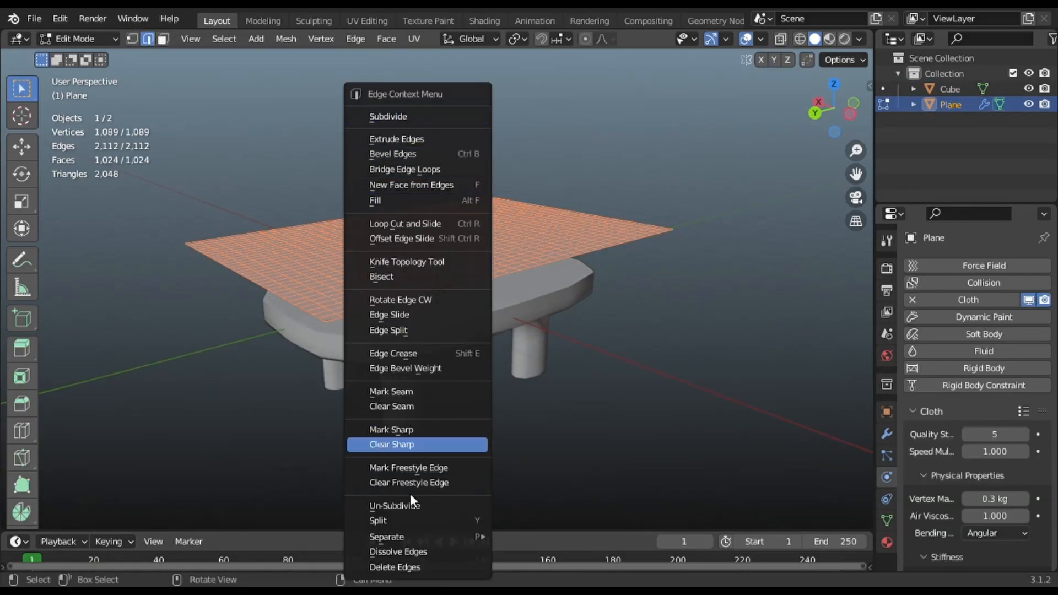
click(398, 504)
key(Tab)
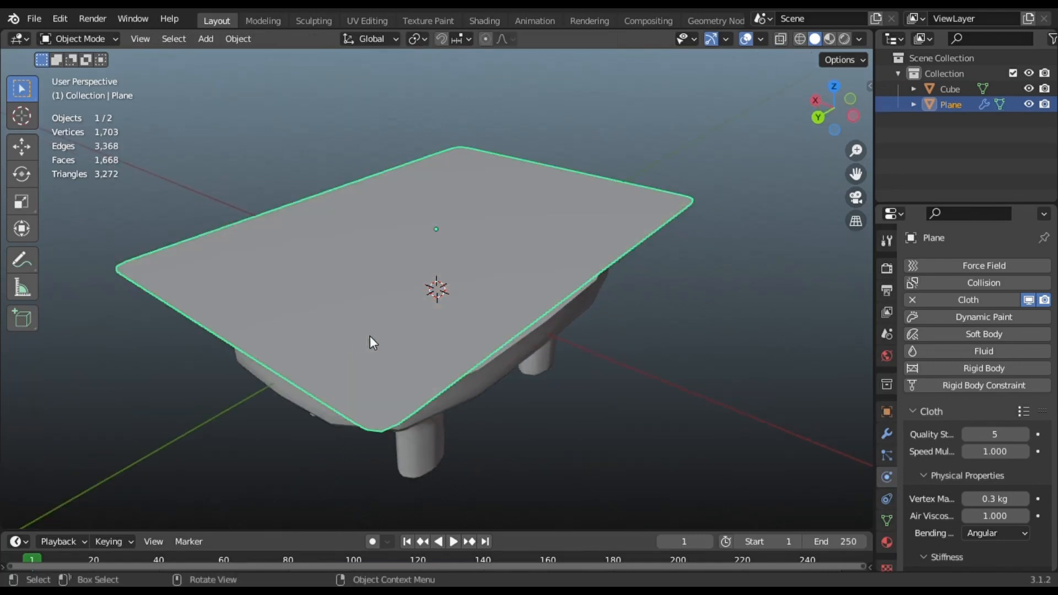
middle_drag(369, 336, 333, 311)
- Add Collision physics to the table and play until the cloth drapes at frame 34
key(space)
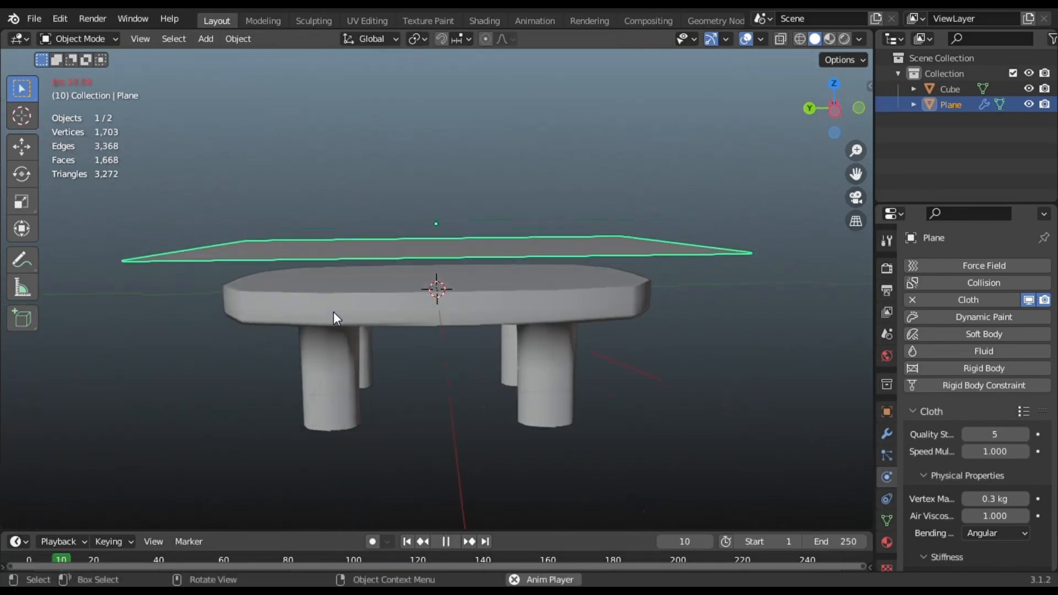
key(space)
click(406, 541)
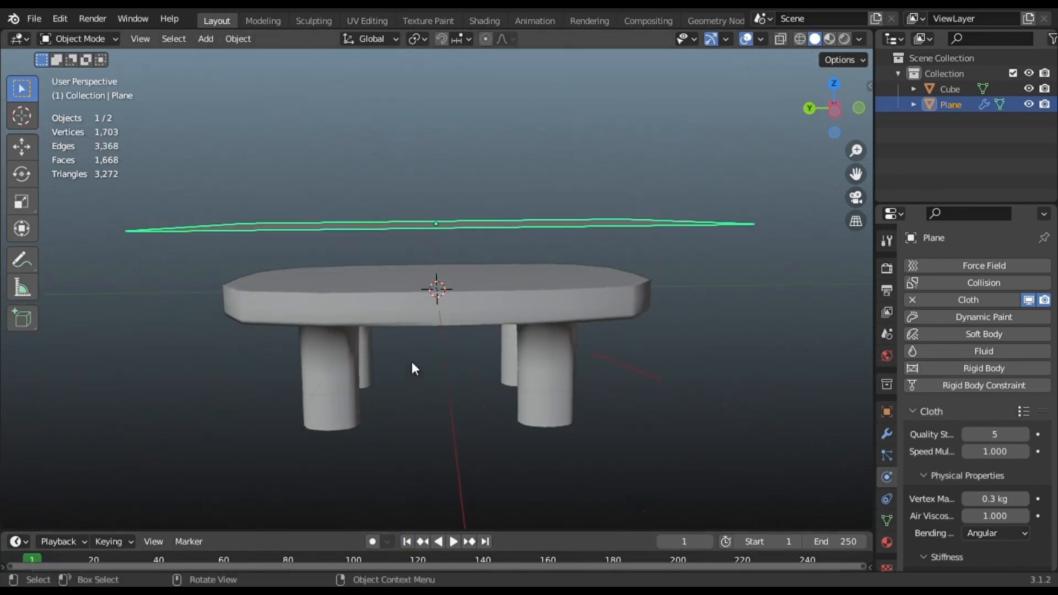
click(437, 316)
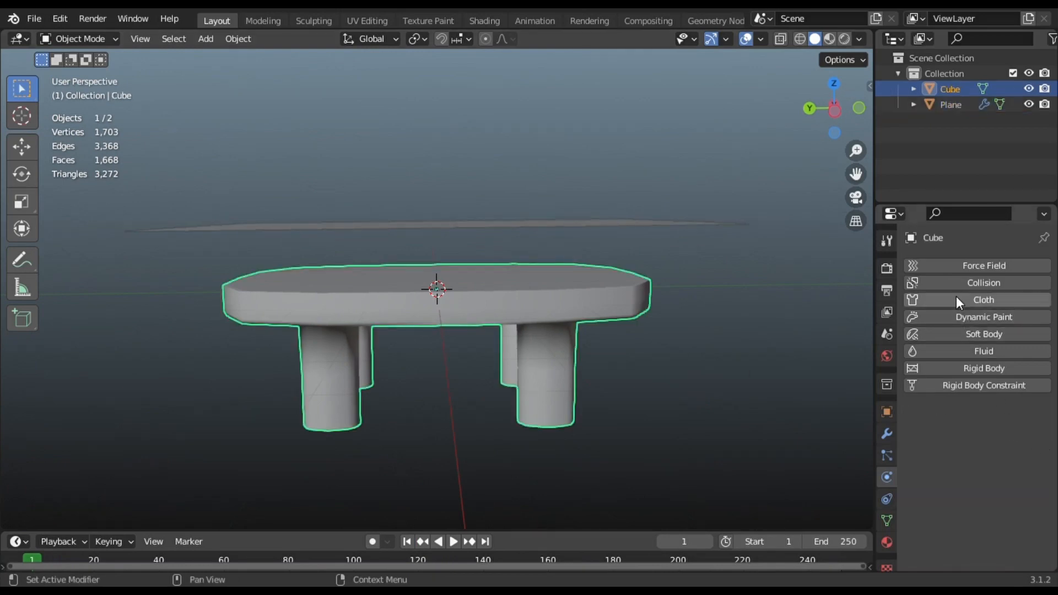
click(940, 284)
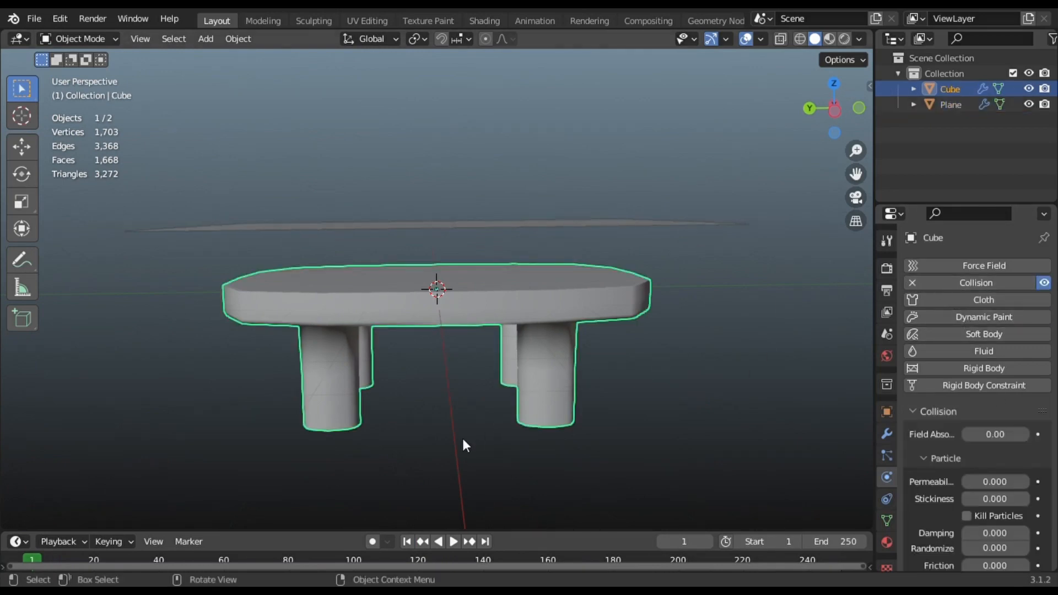
key(space)
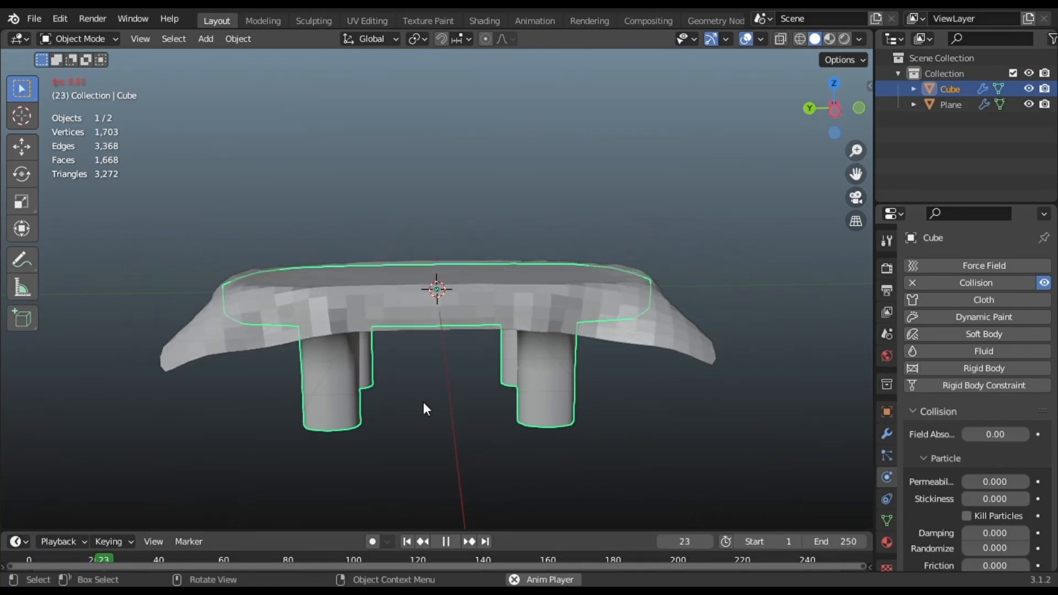
middle_drag(434, 401, 536, 405)
key(space)
middle_drag(336, 382, 46, 364)
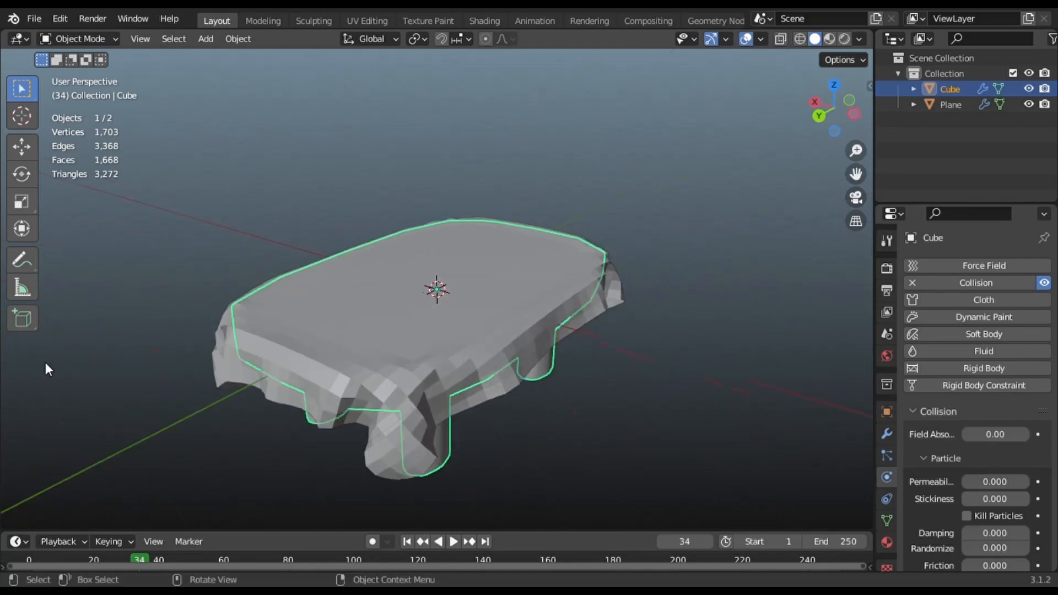
- Shade the cloth smooth, briefly toggling Auto Smooth on and off
click(365, 359)
right_click(365, 355)
click(300, 312)
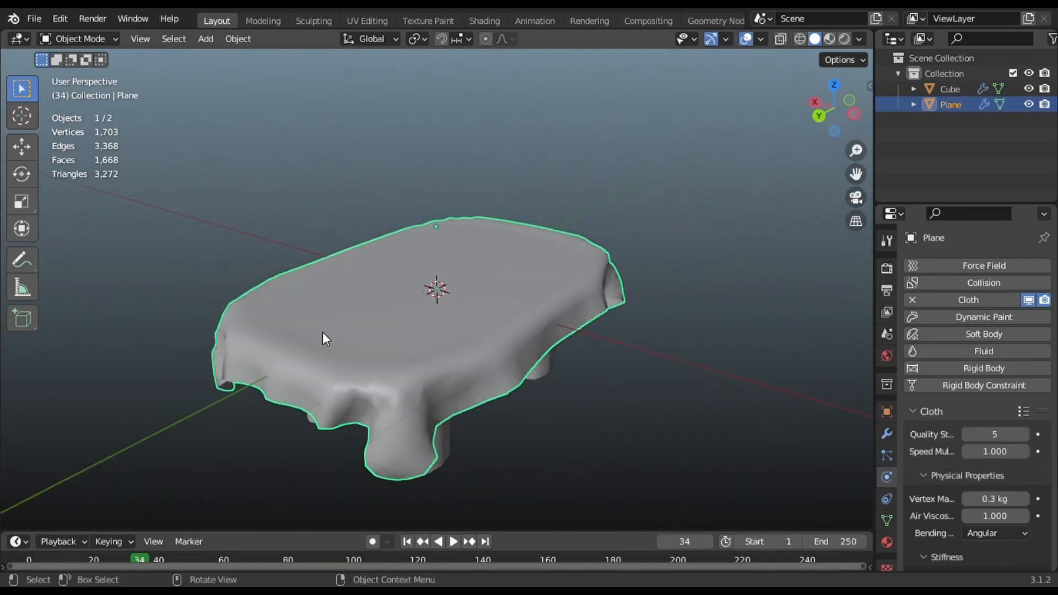
middle_drag(323, 332, 12, 350)
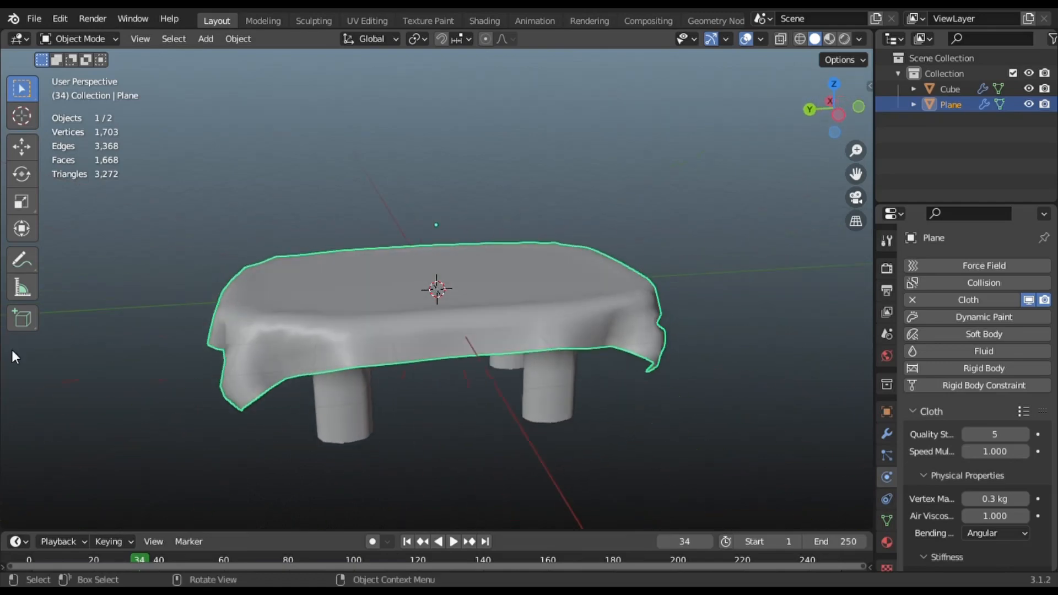
click(886, 520)
scroll(1037, 469, down, 4)
click(970, 496)
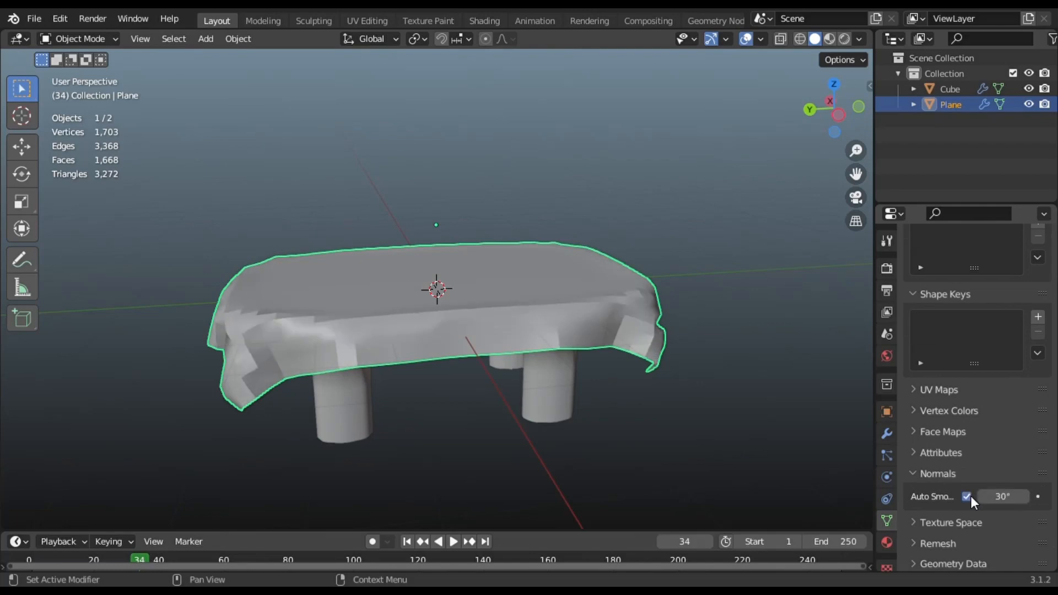
click(969, 496)
middle_drag(629, 372, 485, 386)
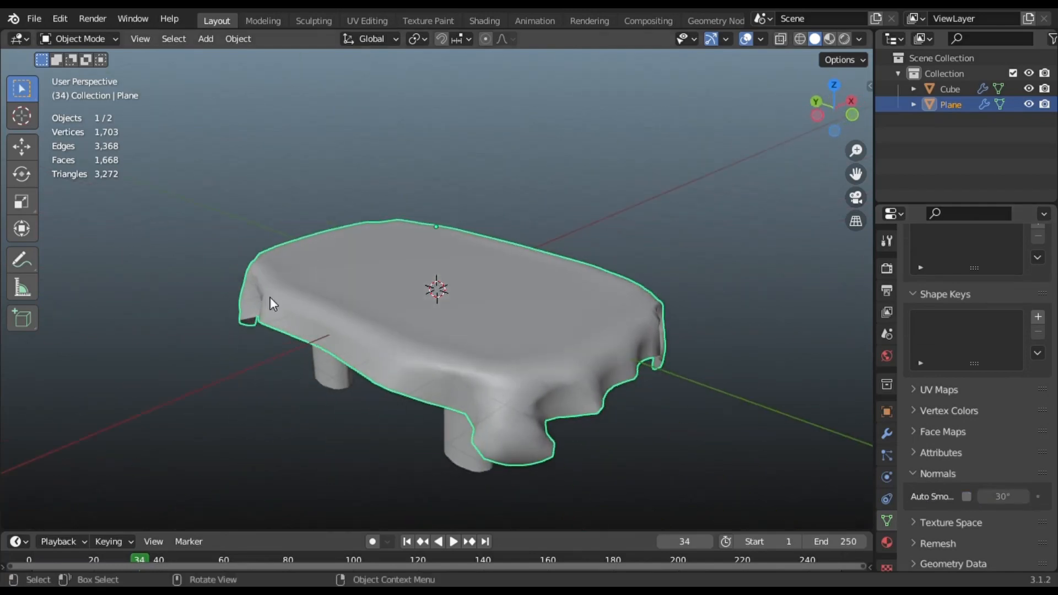
key(Tab)
- Subdivide the cloth mesh once more and replay the simulation from frame 1
key(ctrl+e)
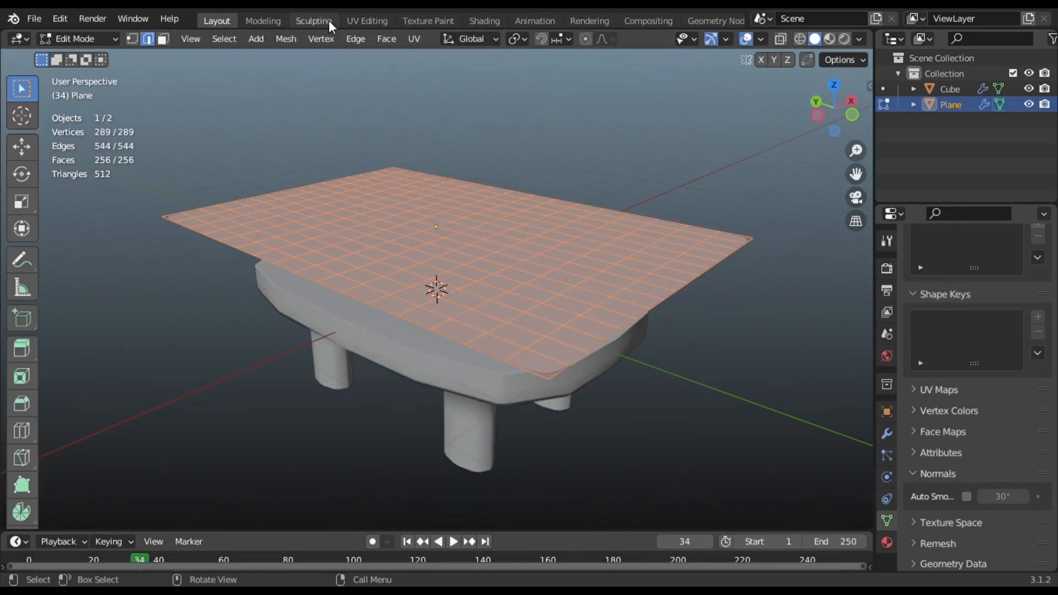
key(ctrl+e)
click(368, 51)
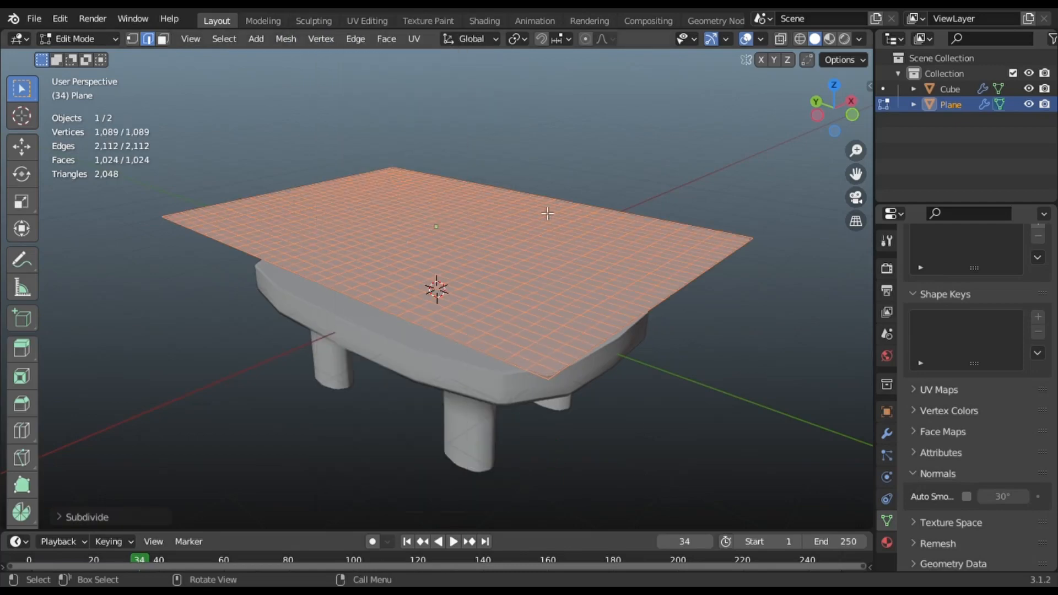
key(Tab)
scroll(504, 313, down, 2)
middle_drag(504, 313, 434, 329)
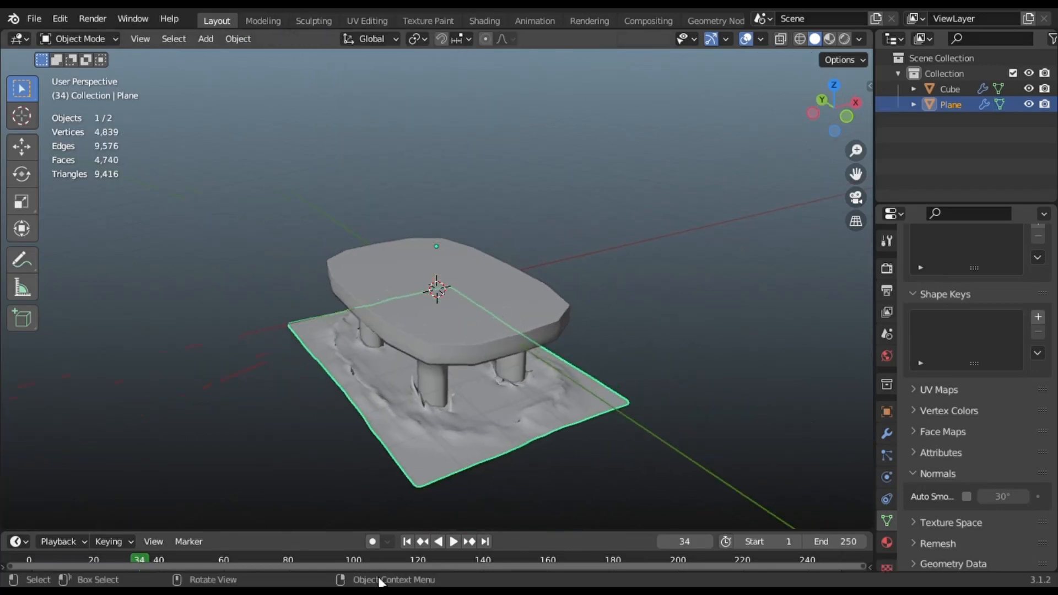
click(403, 543)
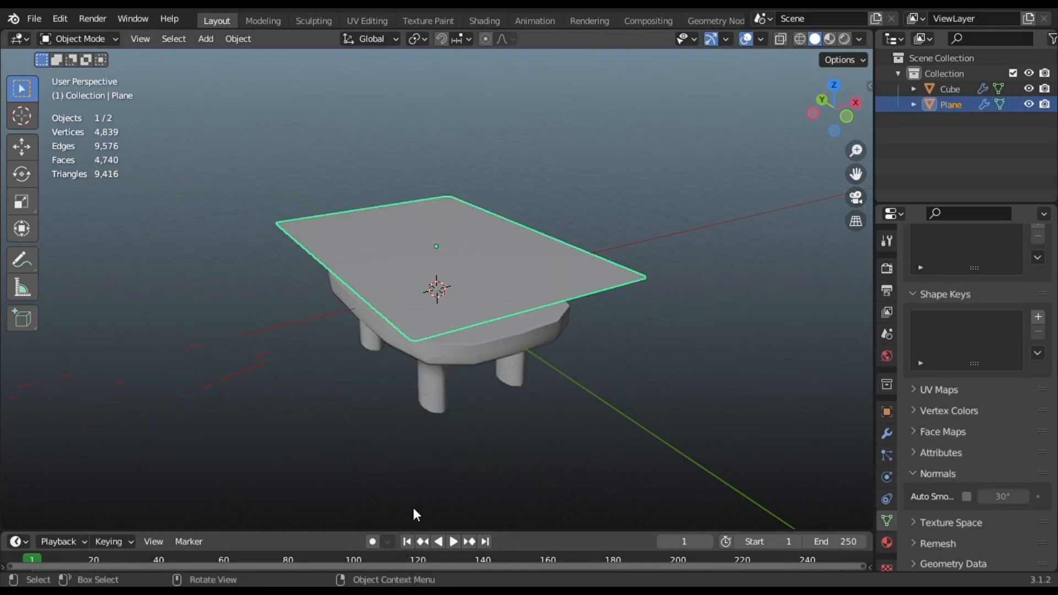
click(450, 543)
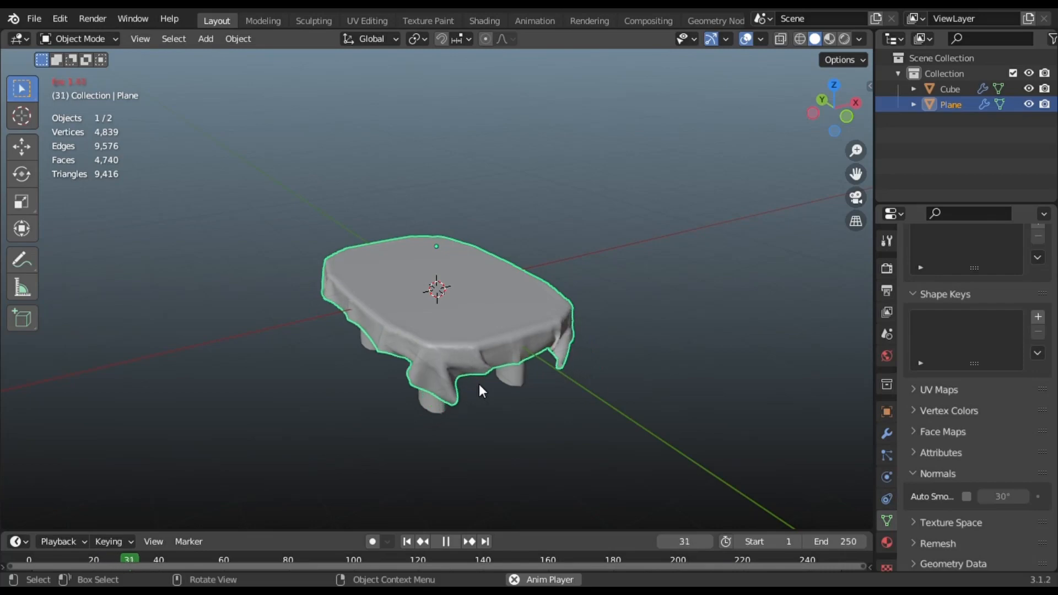
- Pause the cloth simulation at frame 32 and display the Plane's Subdivision and Cloth modifiers
key(space)
middle_drag(491, 387, 676, 361)
scroll(411, 301, up, 4)
scroll(407, 310, down, 3)
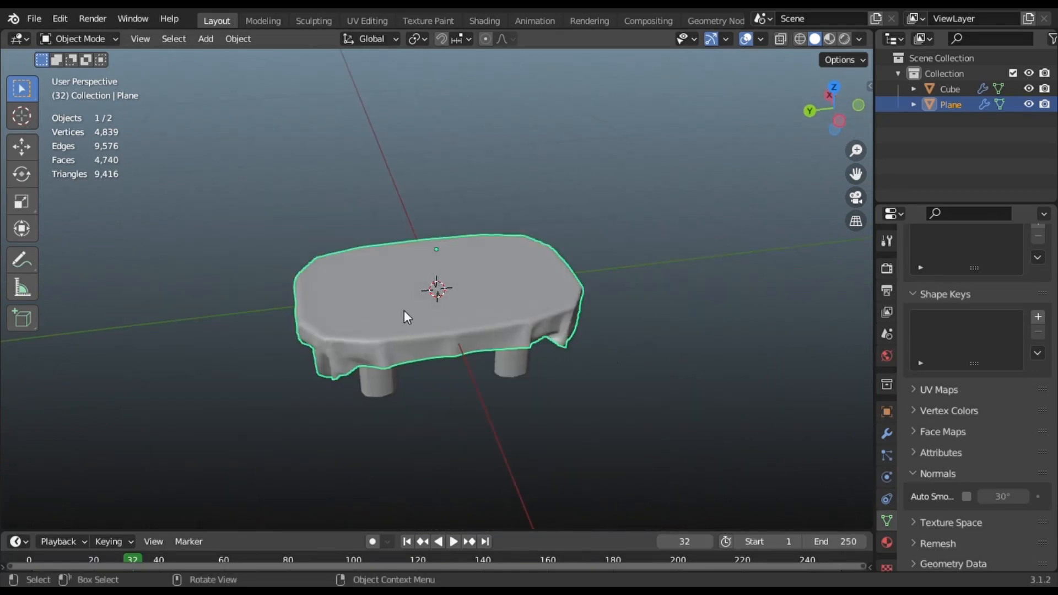
middle_drag(406, 309, 825, 341)
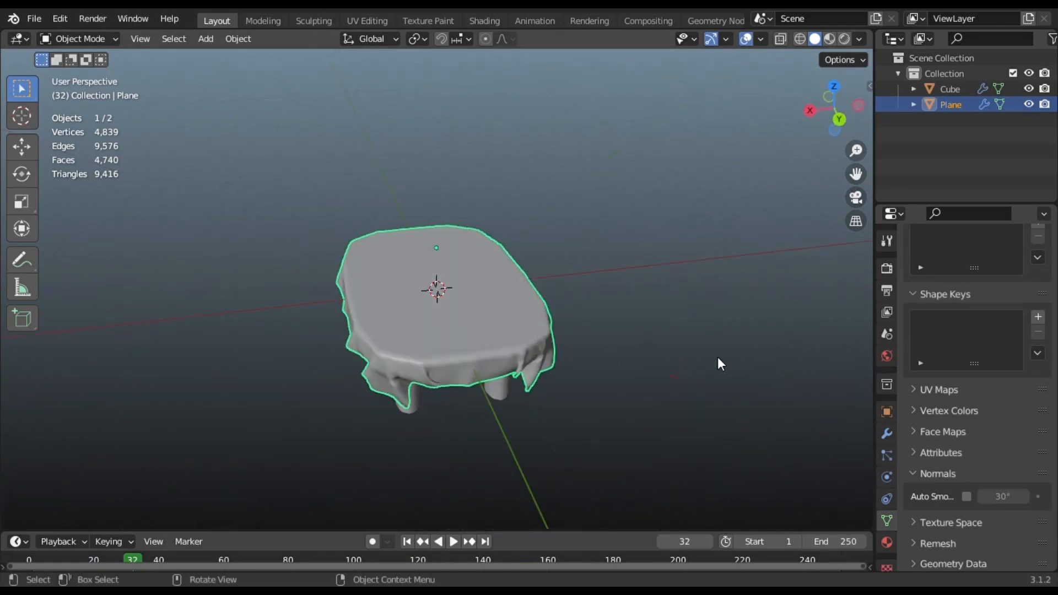
click(886, 434)
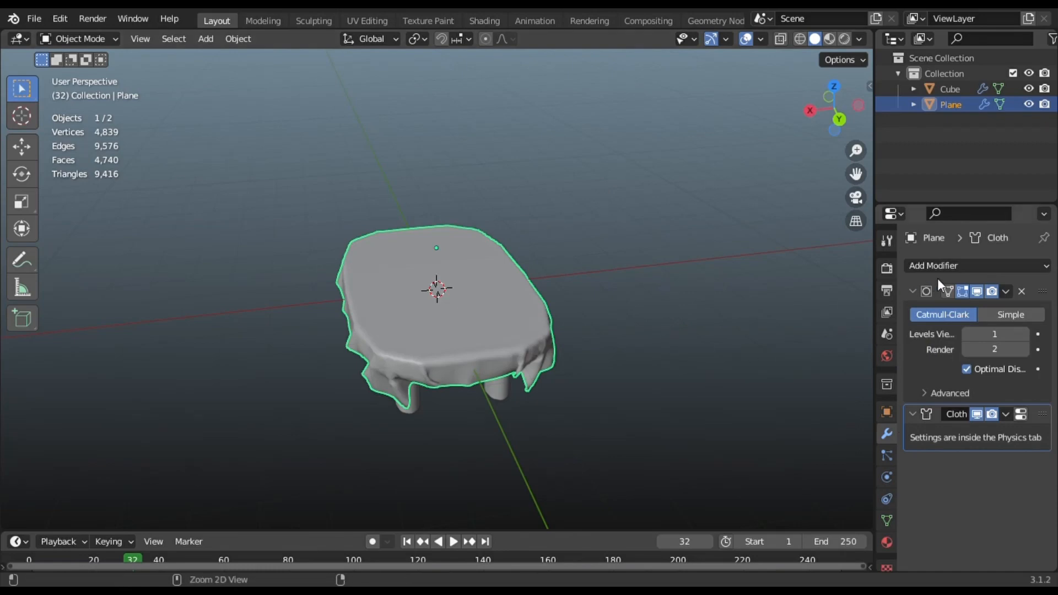
- Apply the tablecloth's Subdivision and Cloth modifiers, then the table's Collision modifier
key(ctrl+a)
key(ctrl+a)
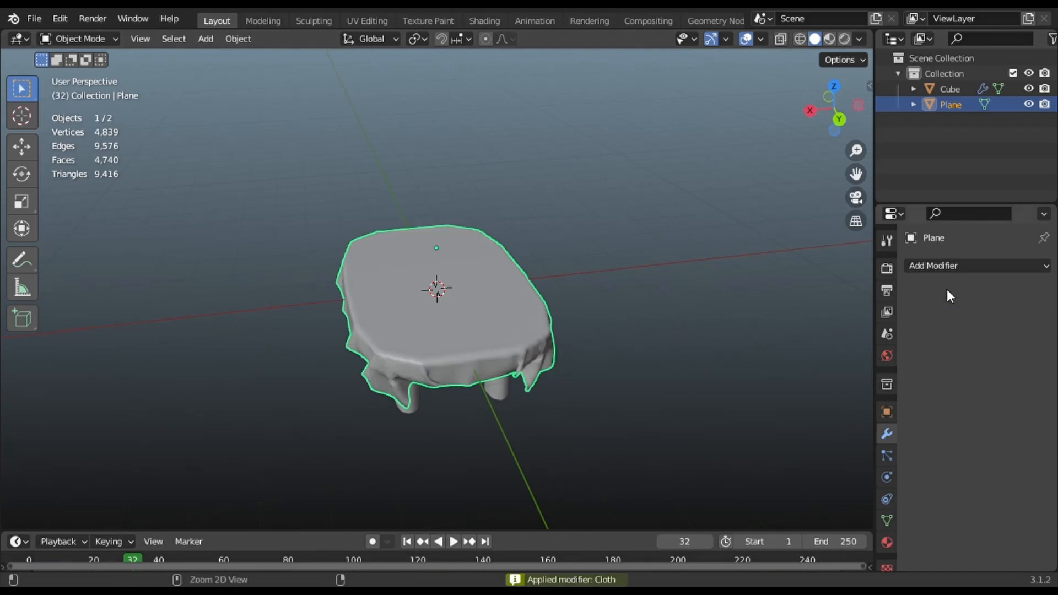
middle_drag(626, 414, 586, 358)
scroll(510, 364, up, 1)
click(508, 366)
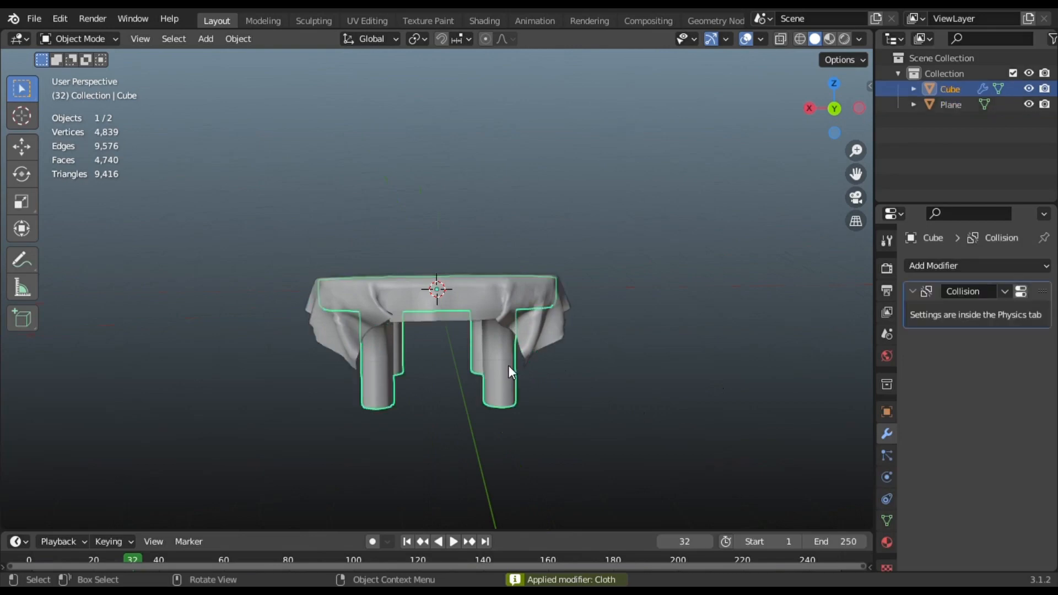
key(ctrl+a)
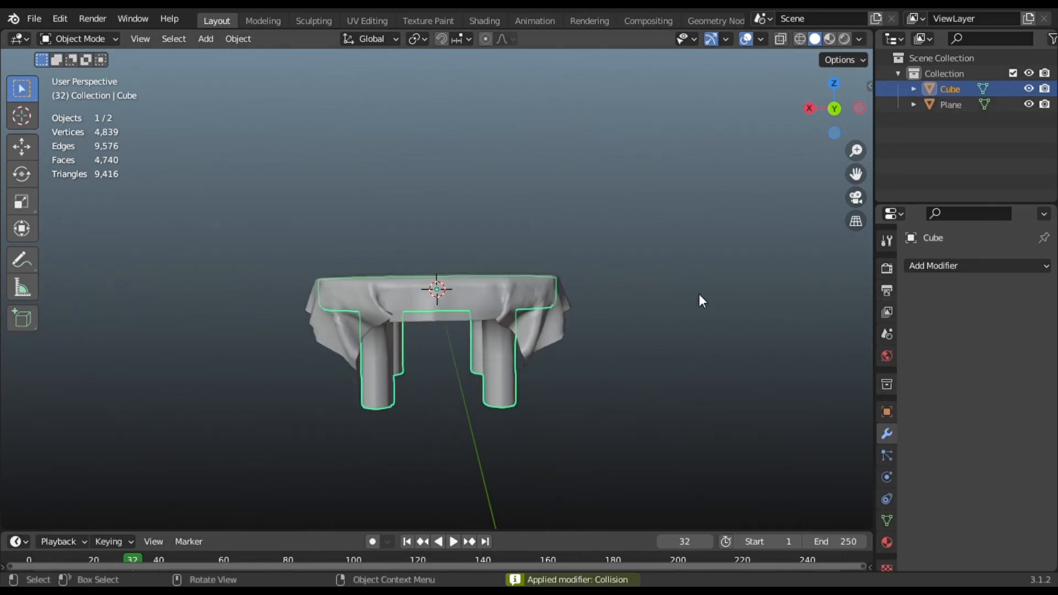
- Reselect the table and tablecloth and enter Edit Mode on the cloth mesh, ready for export
middle_drag(665, 290, 512, 311)
key(alt+a)
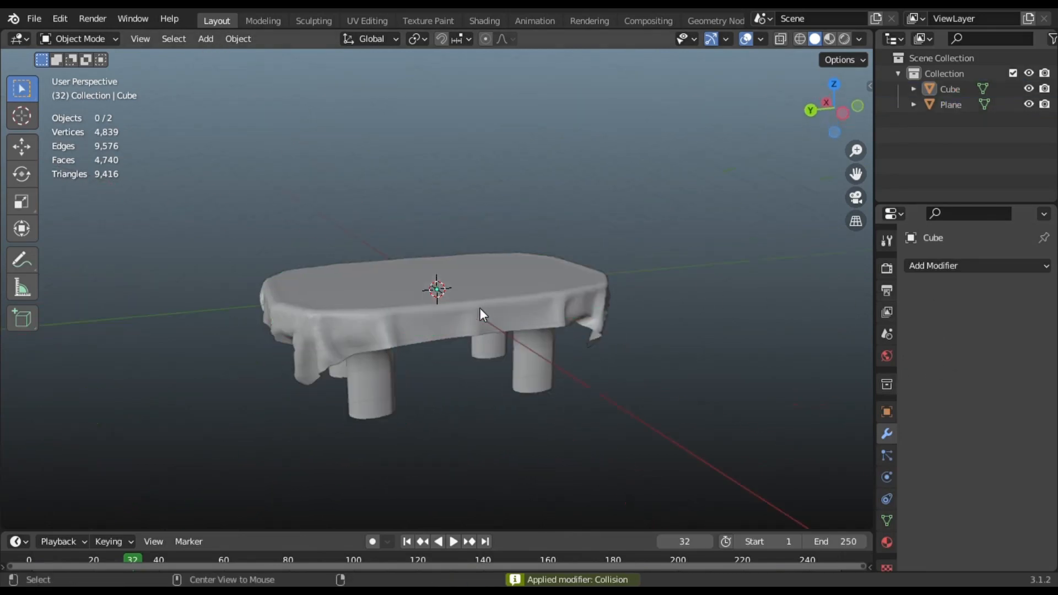
click(376, 400)
click(449, 293)
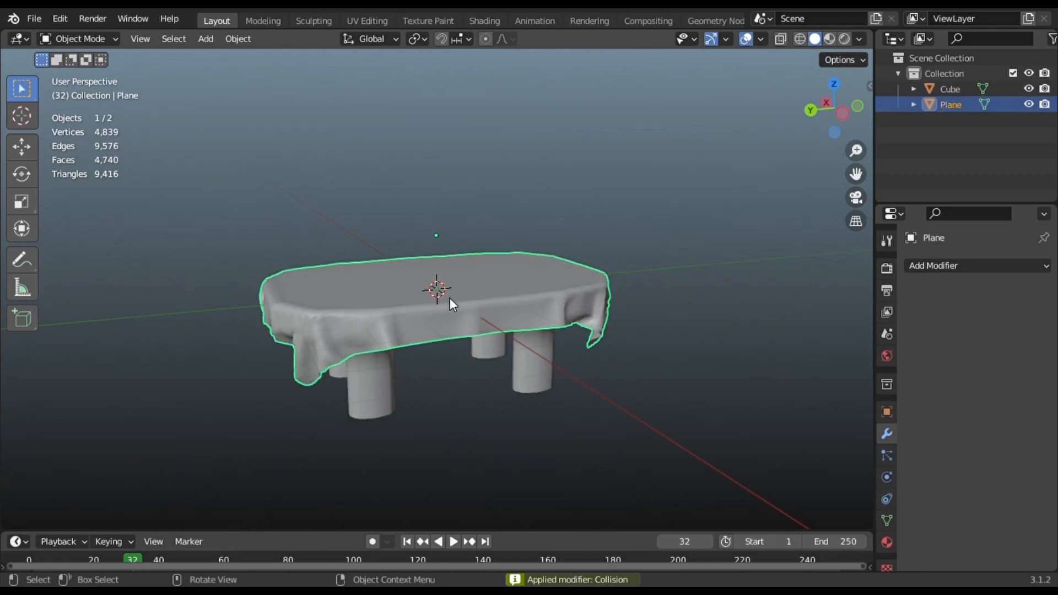
middle_drag(448, 298, 573, 320)
key(Tab)
middle_drag(556, 316, 75, 192)
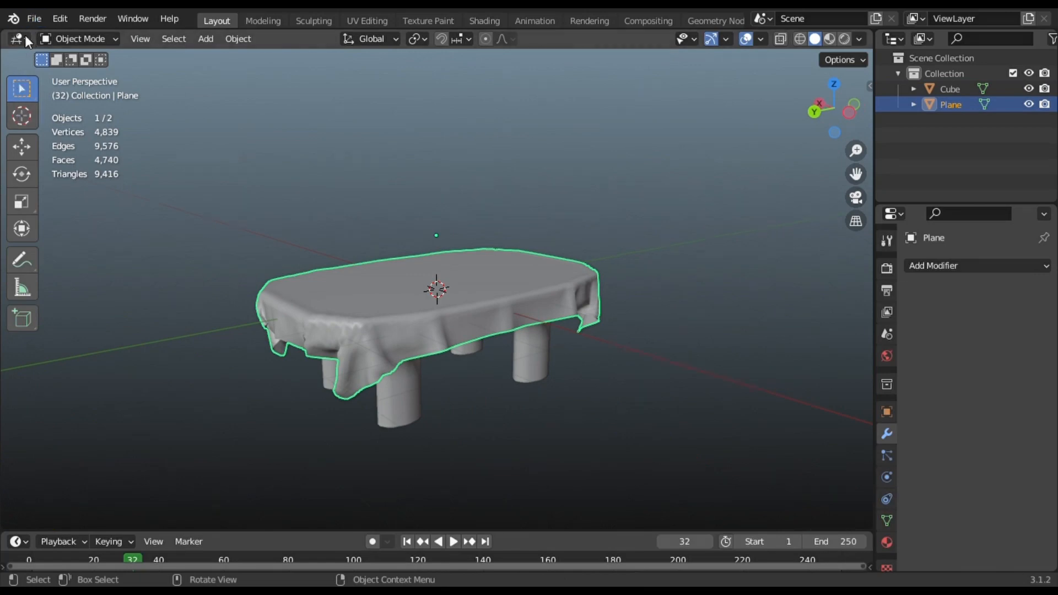
click(34, 19)
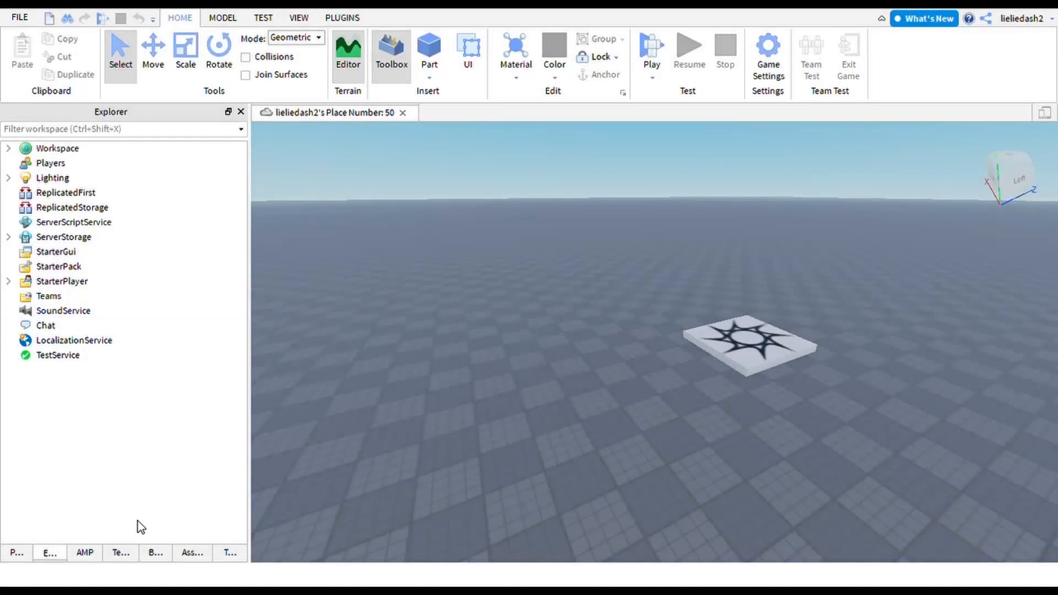
- Show the Asset Manager listing the imported table_Cube and table_Plane meshes
click(187, 556)
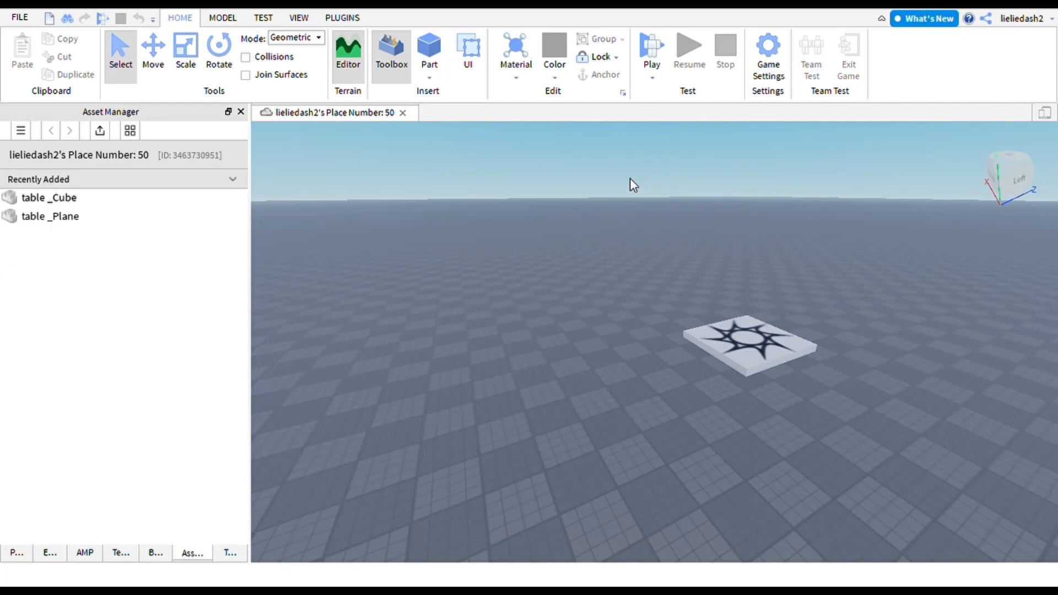
- Insert table_Cube and table_Plane, then move the table up and beside the baseplate
click(82, 198)
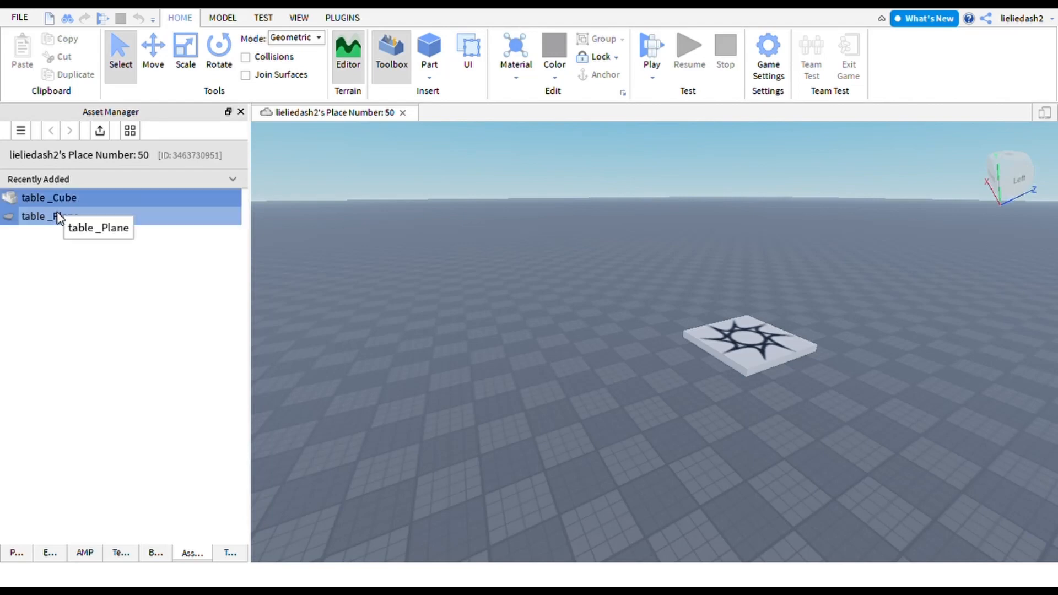
shift+click(64, 217)
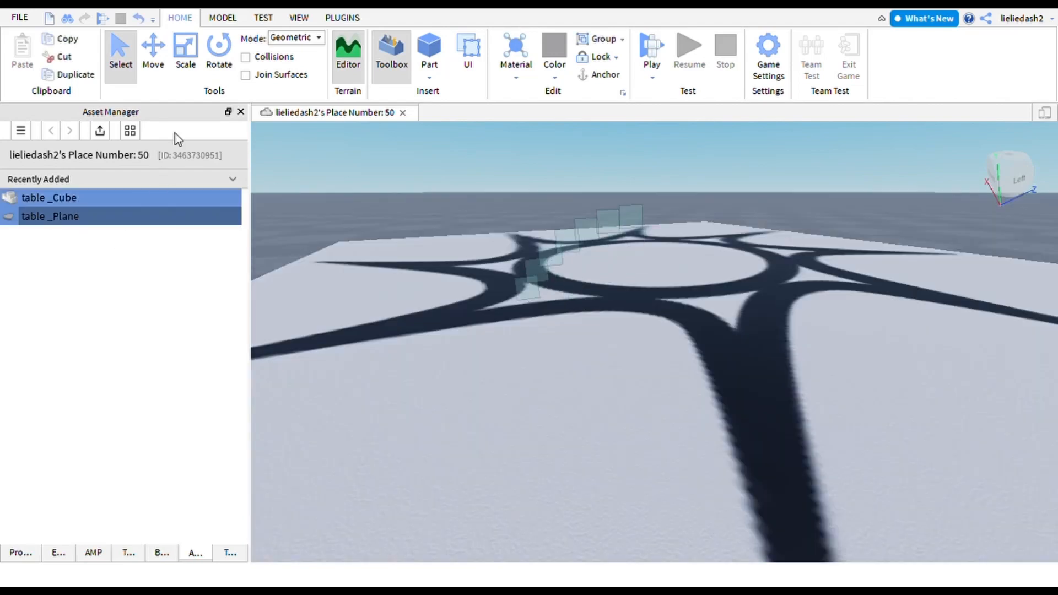
click(153, 55)
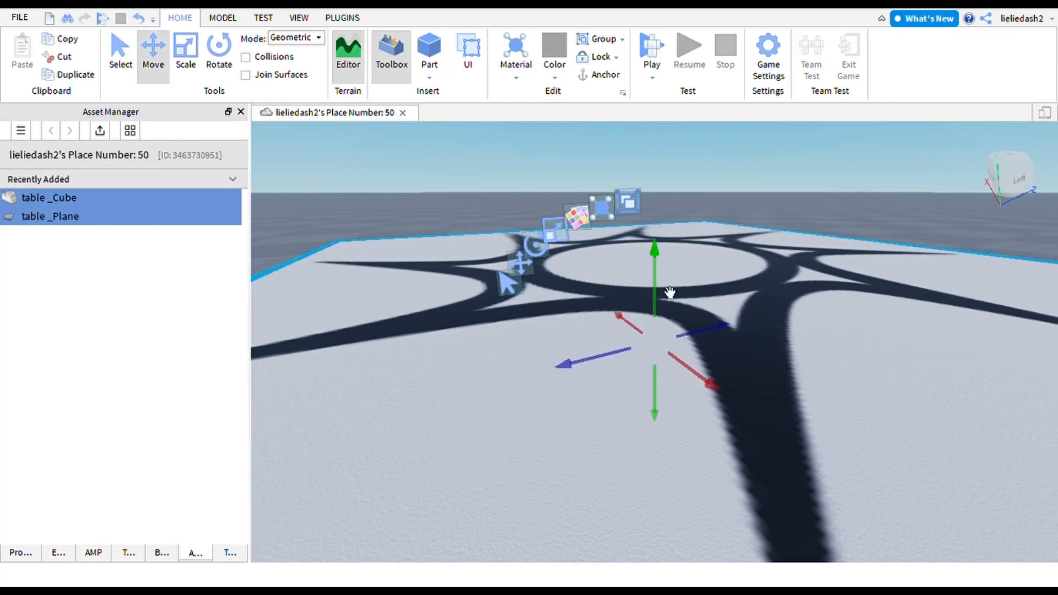
drag(660, 273, 681, 163)
scroll(571, 210, down, 4)
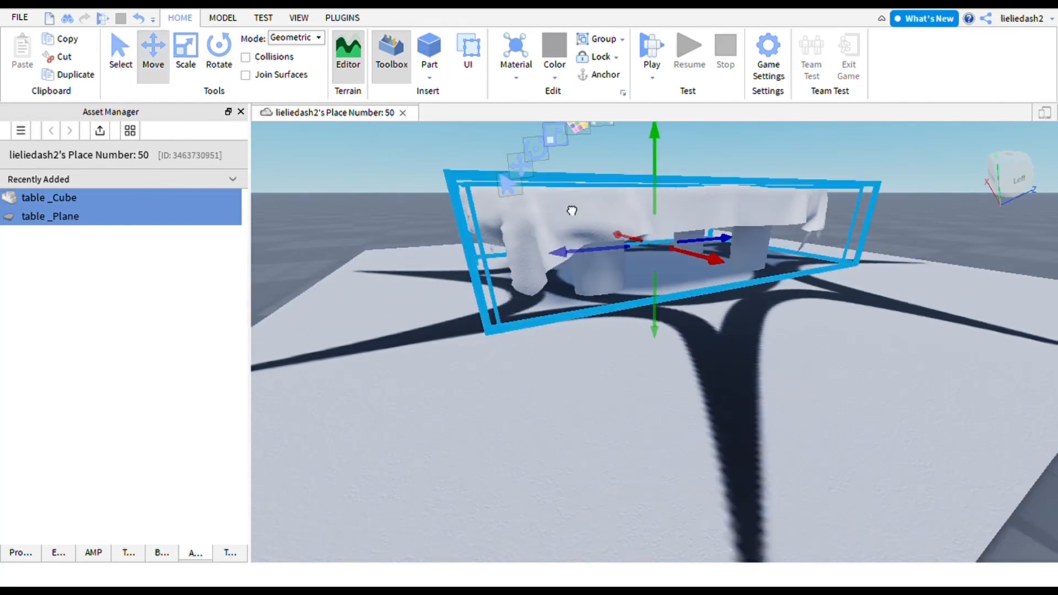
drag(571, 210, 398, 383)
scroll(407, 394, down, 4)
right_drag(399, 384, 475, 342)
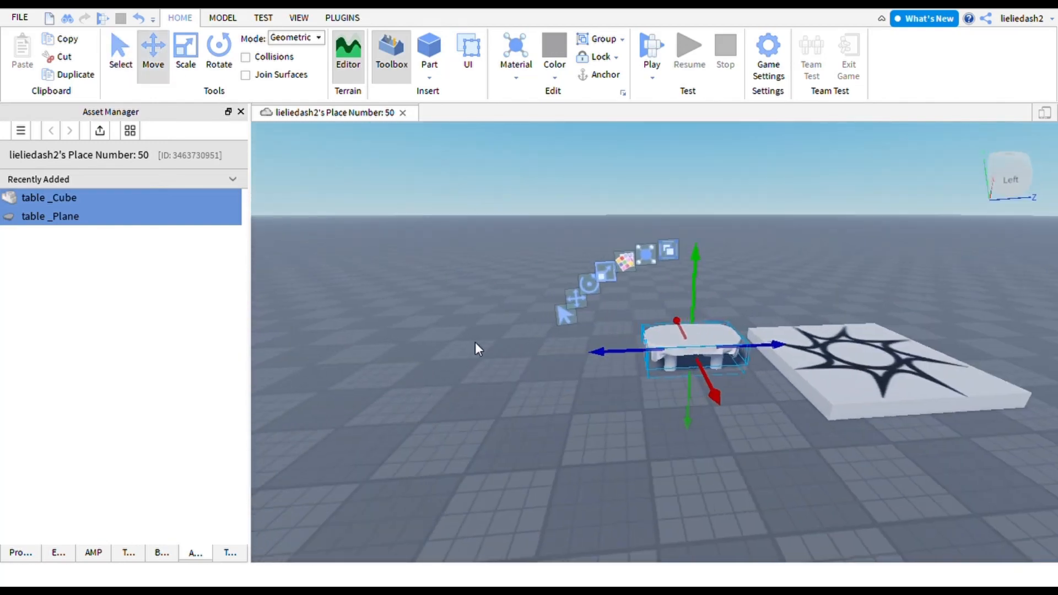
scroll(475, 342, up, 1)
- Scale the table up in every dimension, then ease it back down slightly
click(636, 270)
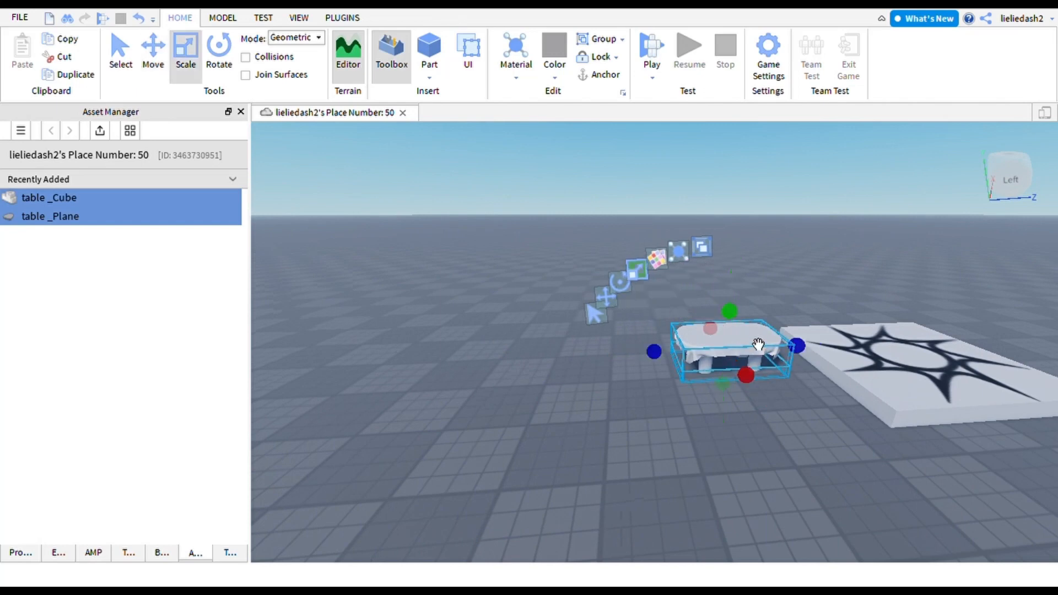
mouse_move(736, 312)
shift+mouse_down()
mouse_move(736, 279)
mouse_move(731, 294)
shift+mouse_up()
drag(727, 361, 584, 386)
scroll(584, 385, down, 1)
scroll(492, 462, up, 6)
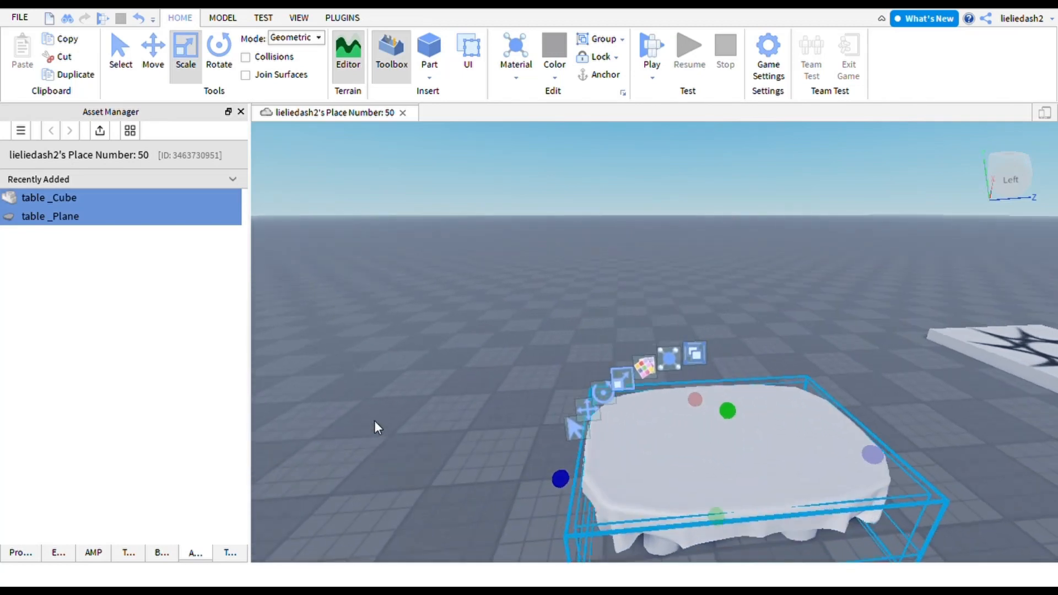
- Orbit the camera to a higher frontal view and show both meshes under Workspace in Explorer
key(a)
right_drag(374, 420, 381, 421)
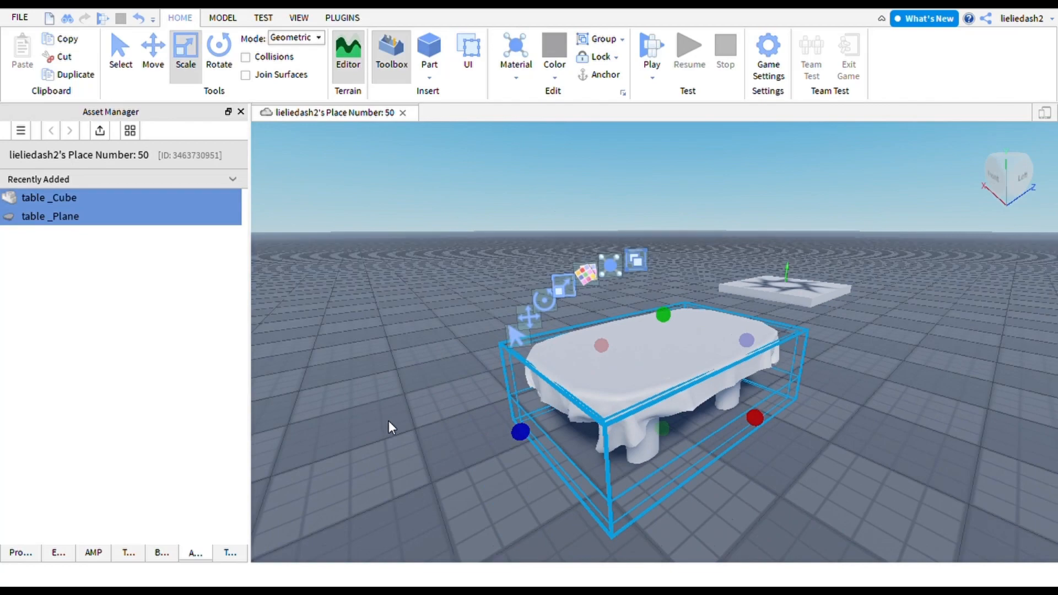
right_drag(597, 391, 537, 411)
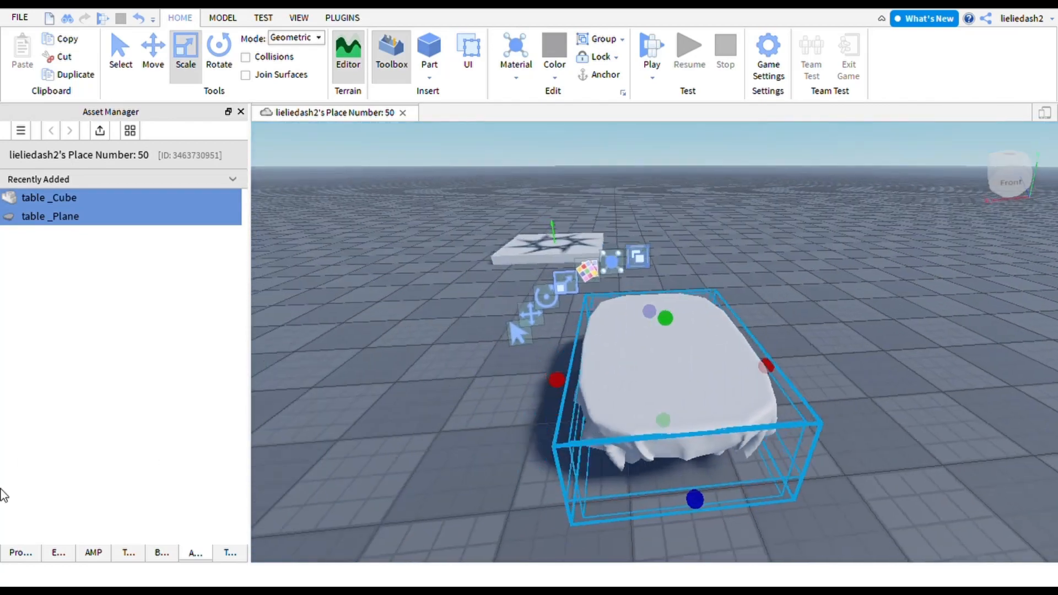
click(58, 552)
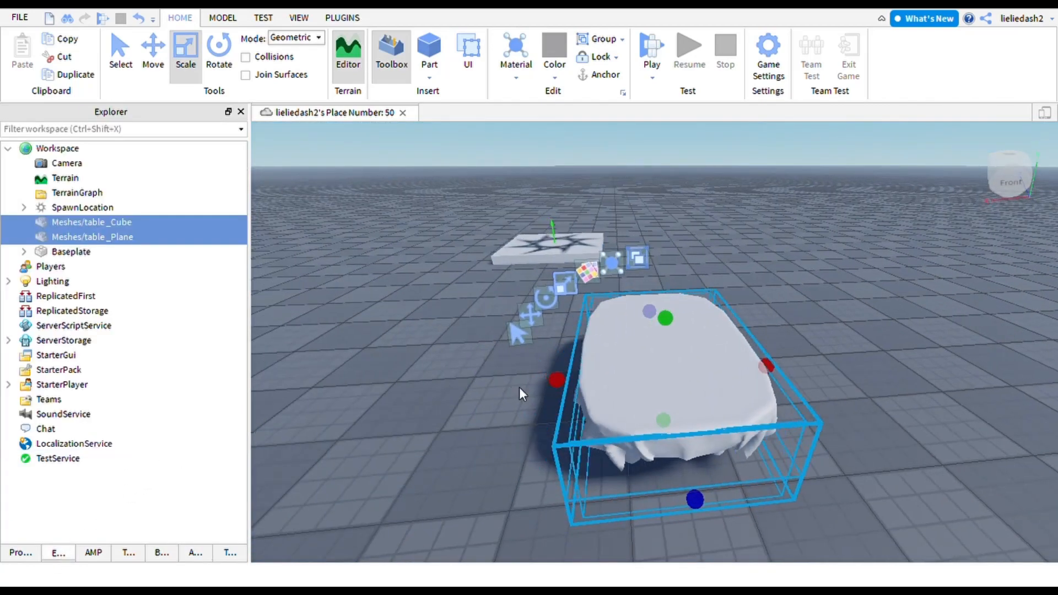
- Group the two table meshes with Ctrl+G and rename the model 'table'
key(ctrl+g)
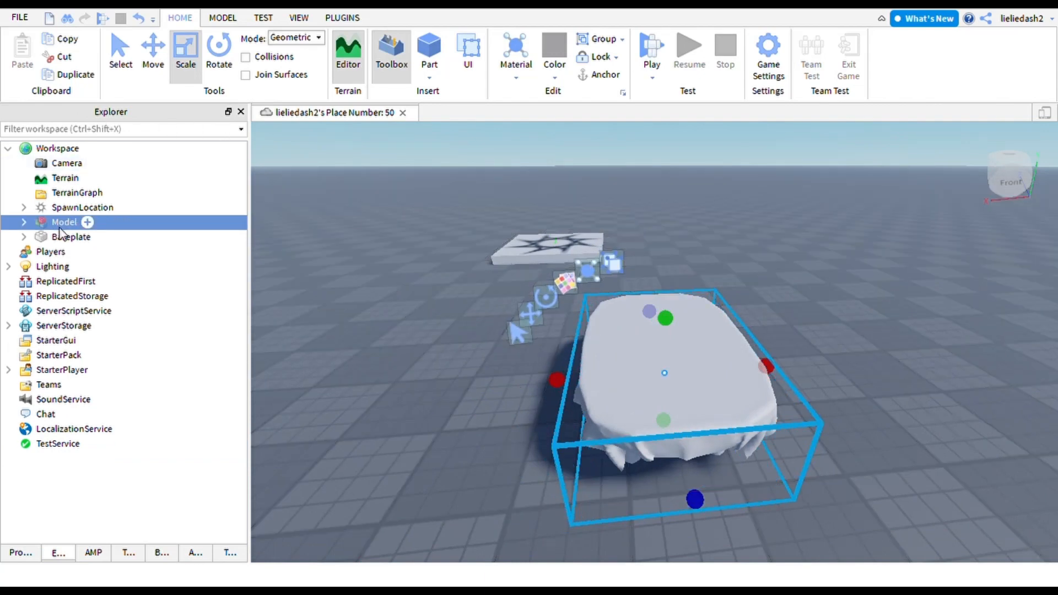
key(F2)
text(table)
key(Return)
- Expand the table model, select table_Cube, and tilt the camera to a side view
click(23, 222)
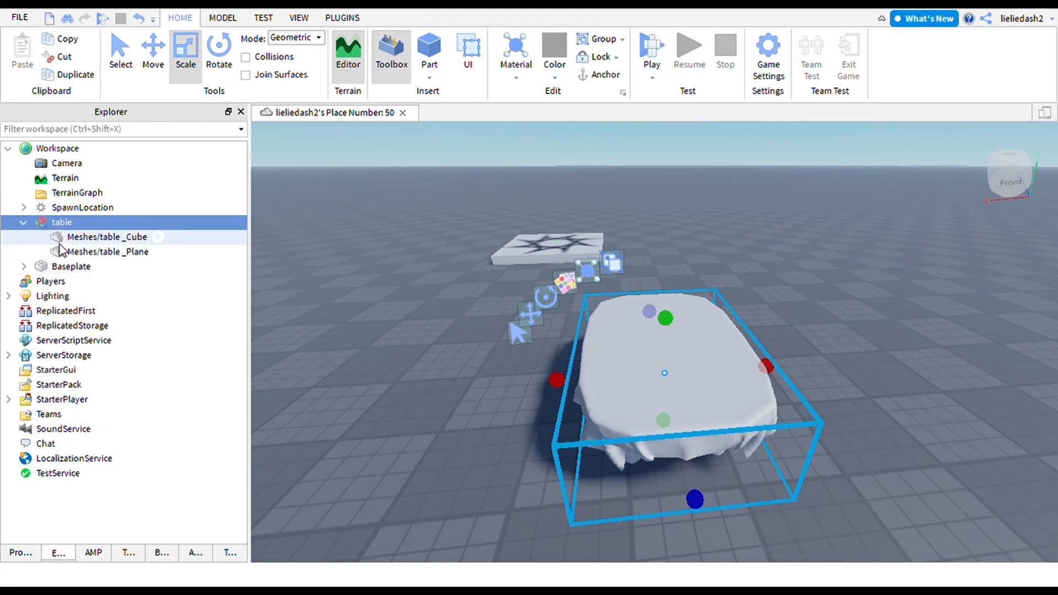
click(105, 237)
scroll(366, 332, up, 2)
right_drag(366, 329, 367, 258)
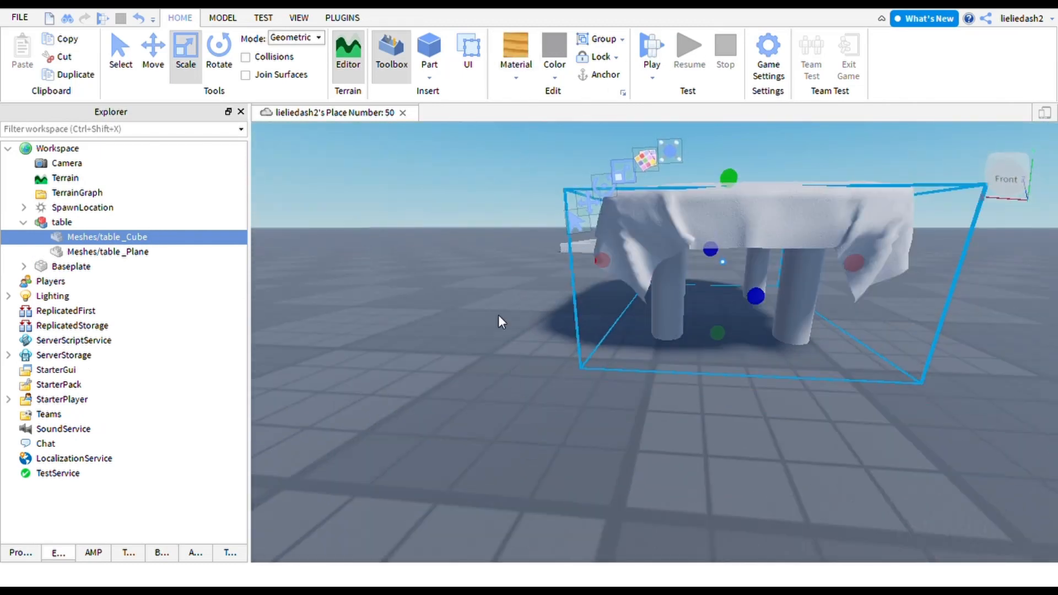
- Give the table_Cube legs the Wood material and a brown colour
click(517, 74)
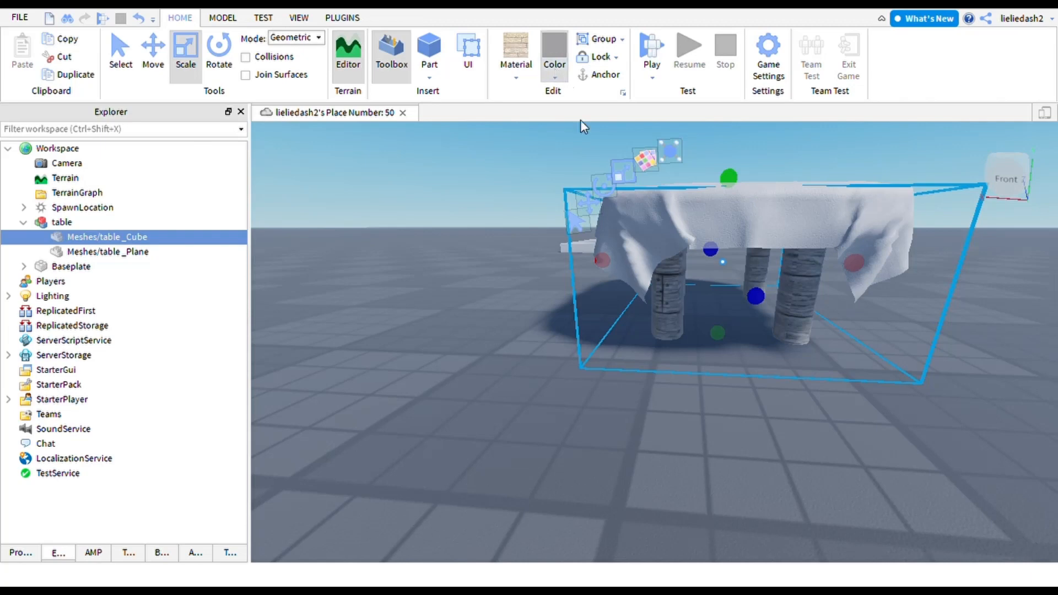
click(771, 292)
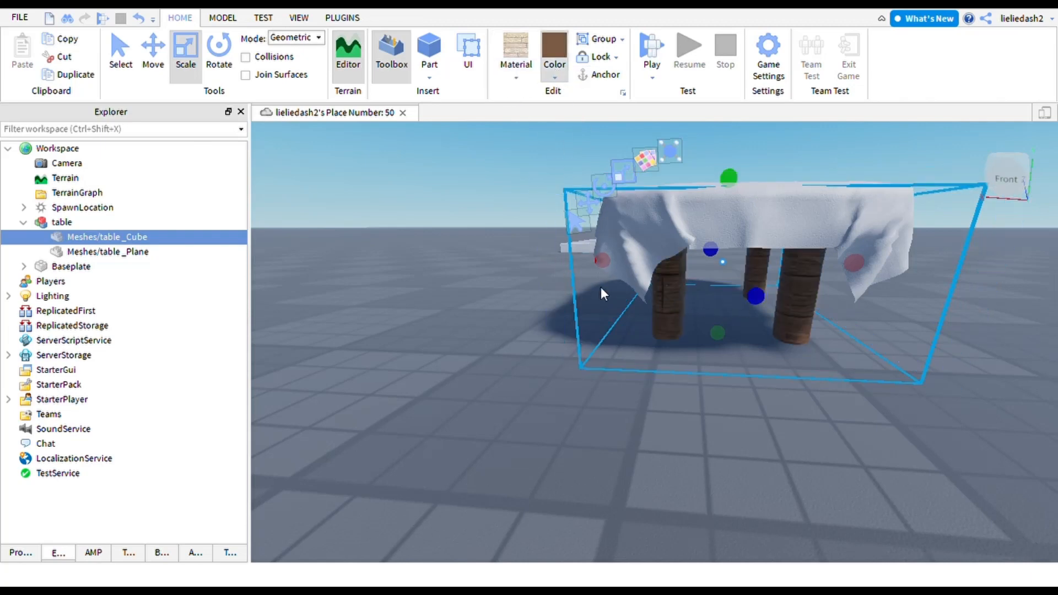
right_drag(529, 292, 583, 324)
scroll(585, 333, down, 3)
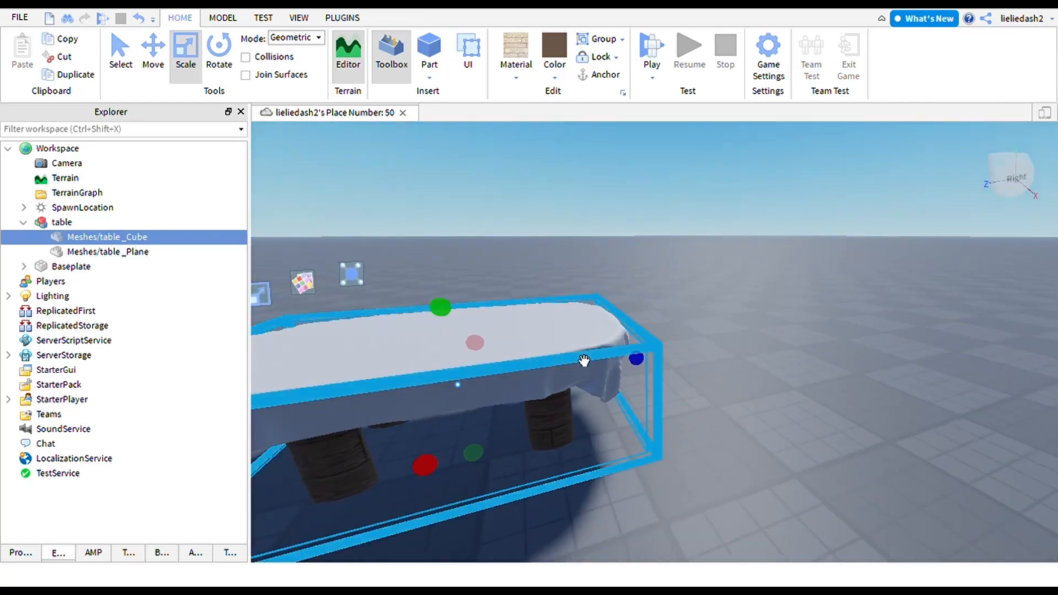
- Select the tablecloth mesh table_Plane
click(584, 360)
alt+click(569, 342)
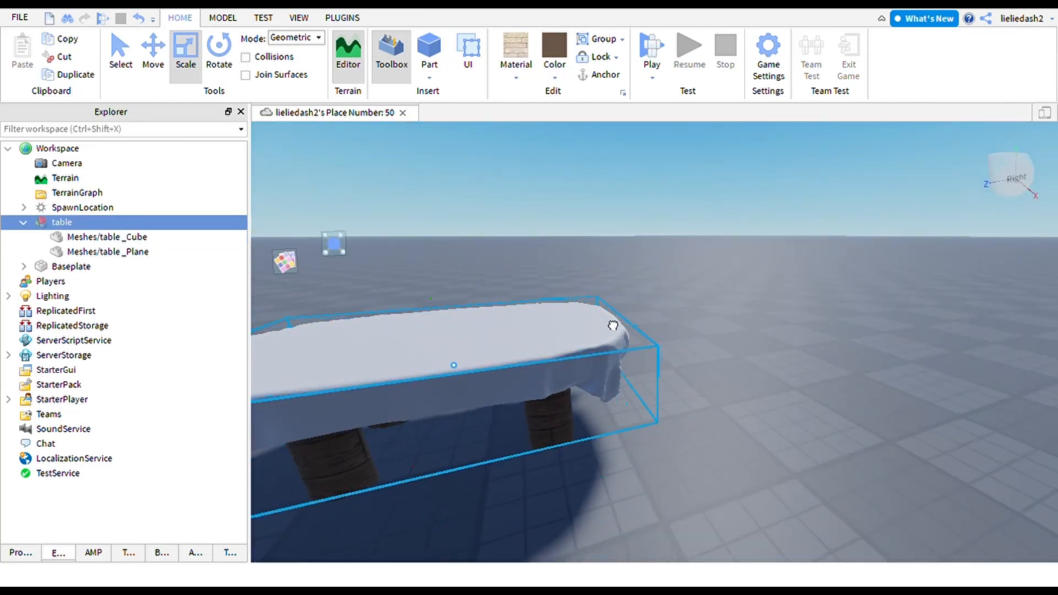
right_drag(614, 325, 631, 341)
scroll(631, 342, up, 5)
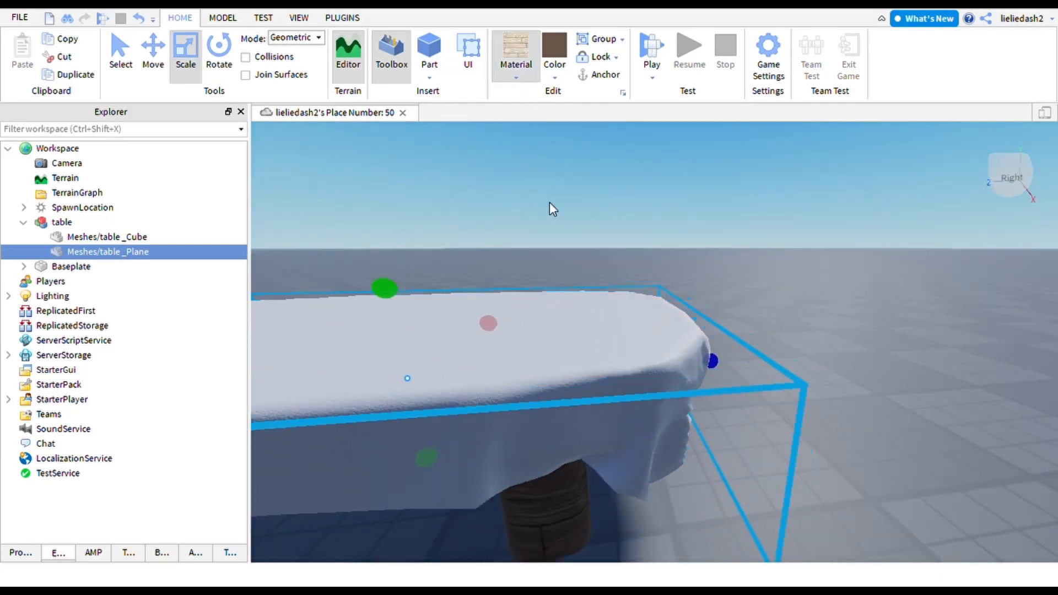
- Apply the Fabric material to table_Plane and centre the camera on it
click(523, 182)
scroll(510, 191, down, 5)
right_drag(503, 196, 516, 190)
key(f)
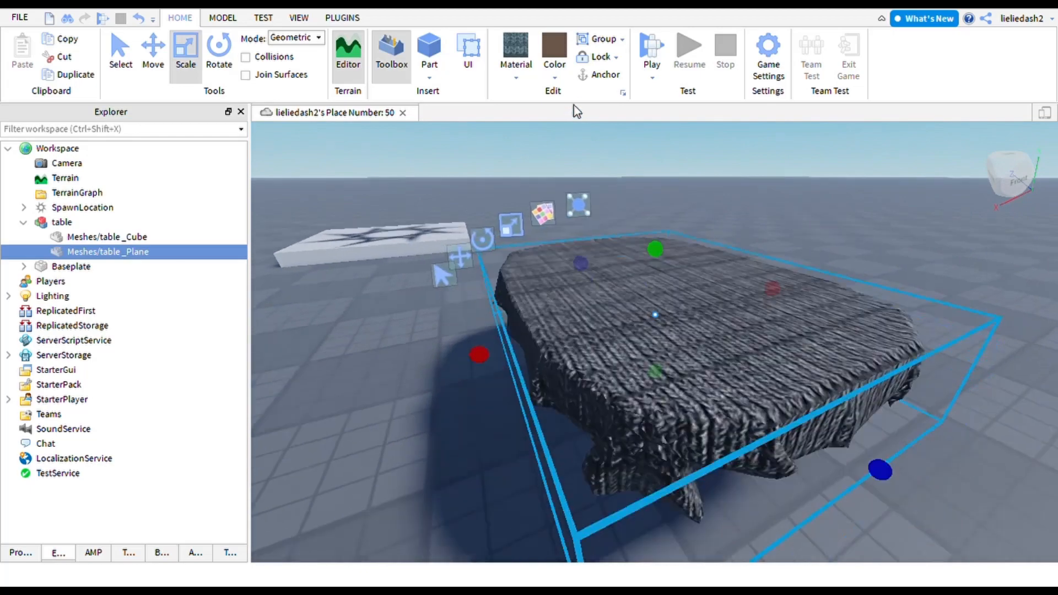
- Change the tablecloth colour from grey to a near-white swatch
click(556, 79)
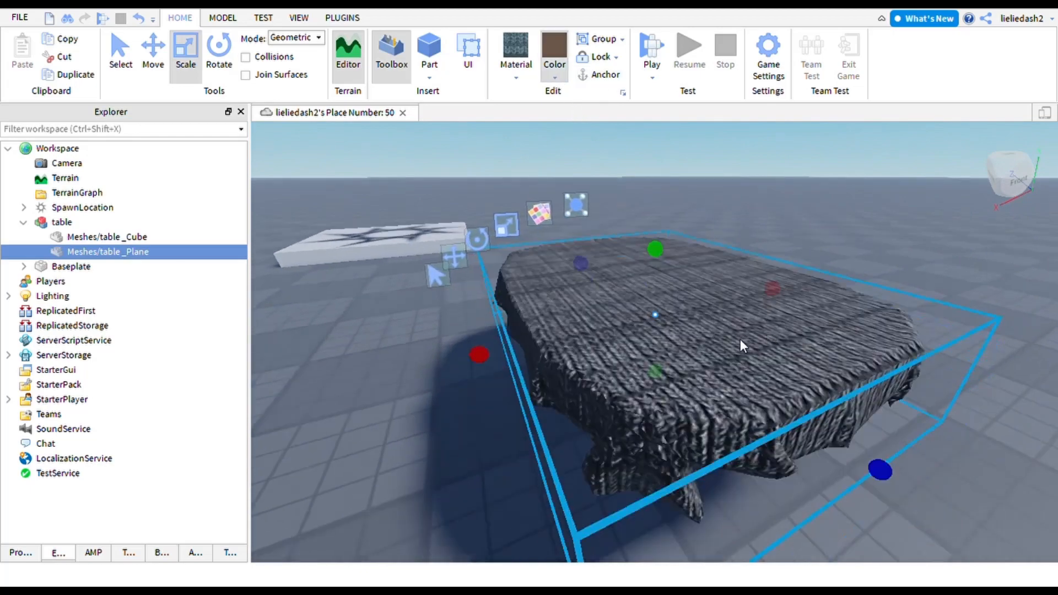
click(682, 324)
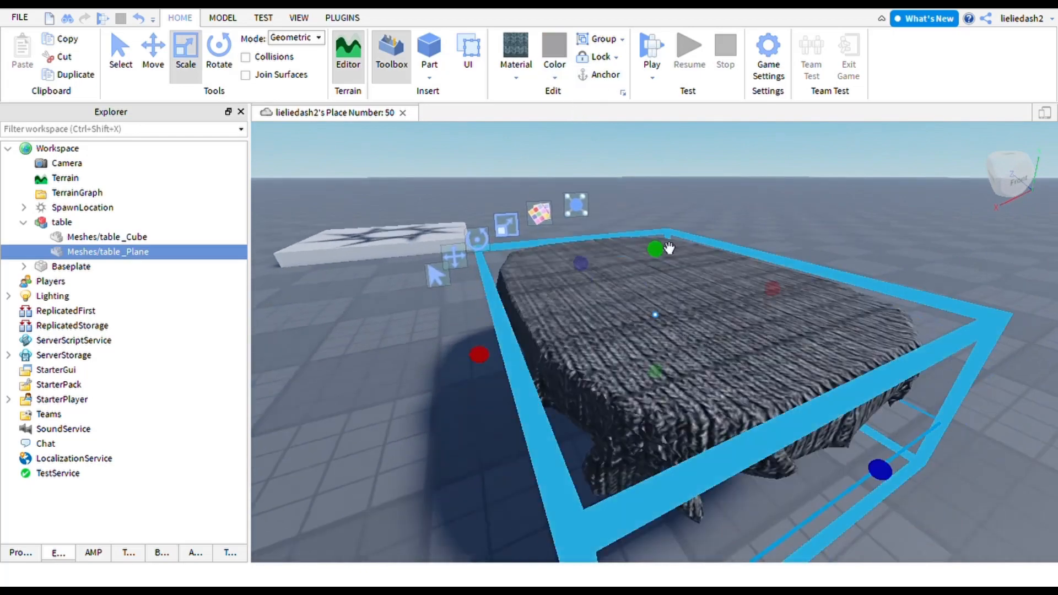
click(556, 75)
click(768, 327)
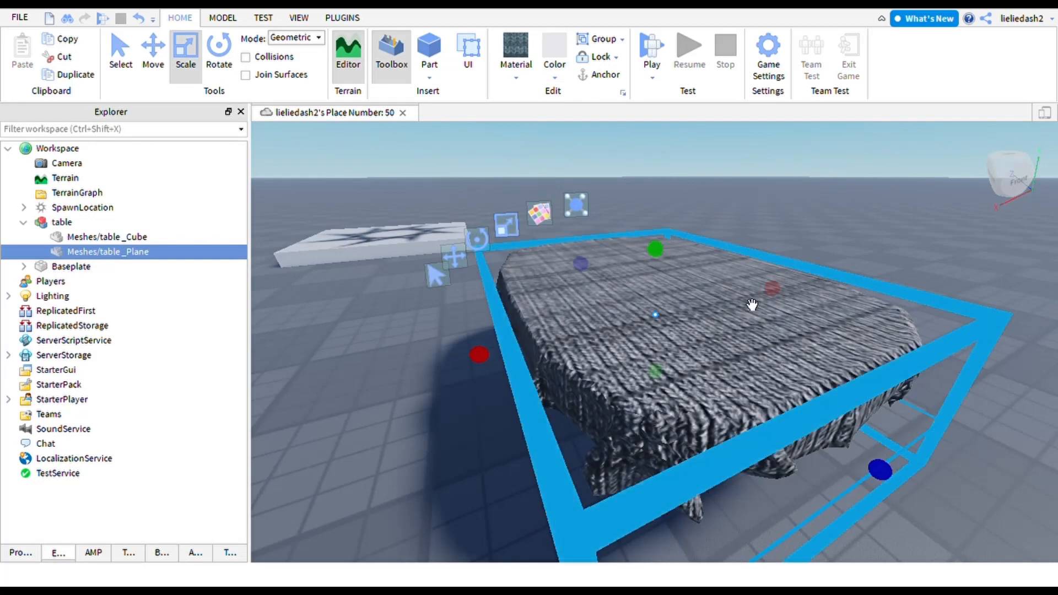
- Deselect the cloth and fly the camera around the table to inspect the fabric drape
key(a)
right_drag(749, 298, 799, 281)
key(s)
key(s)
key(q)
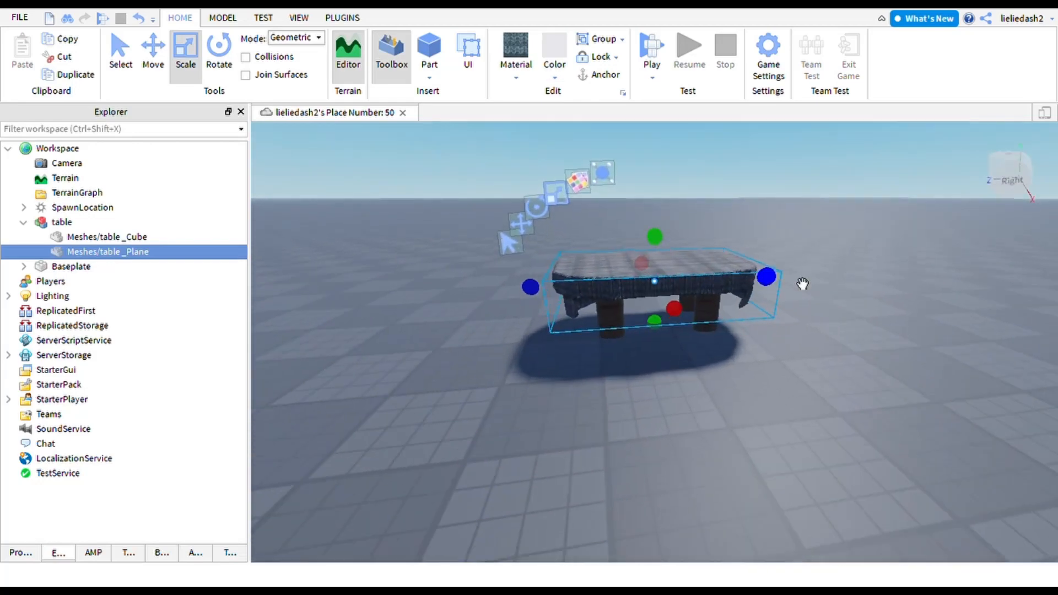
click(793, 214)
key(w)
mouse_move(793, 213)
right_down()
mouse_move(782, 217)
mouse_move(814, 237)
mouse_move(789, 213)
right_up()
key(d)
key(e)
key(q)
key(a)
key(a)
key(s)
key(e)
key(w)
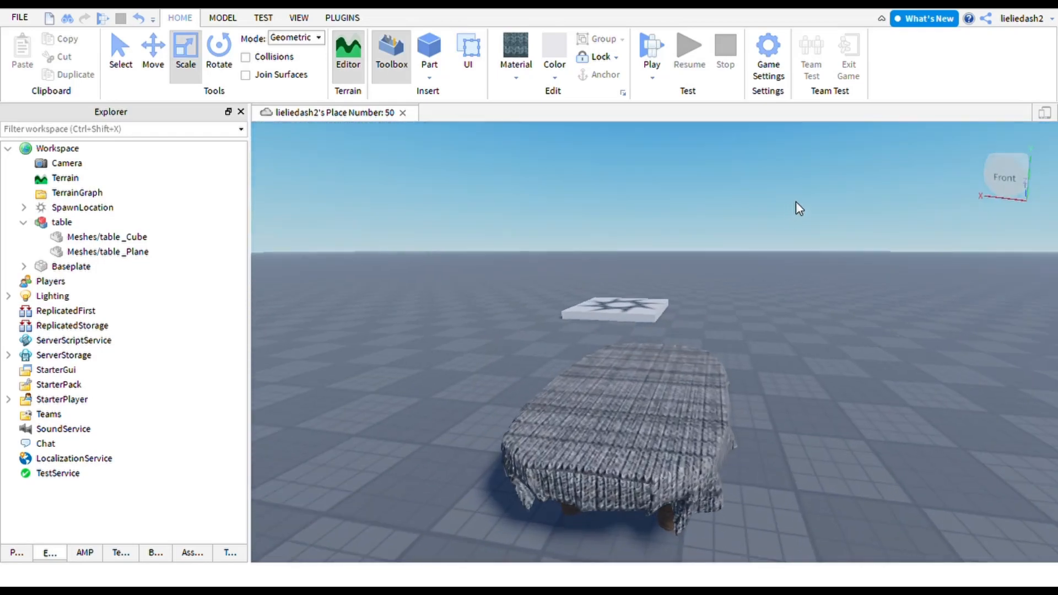